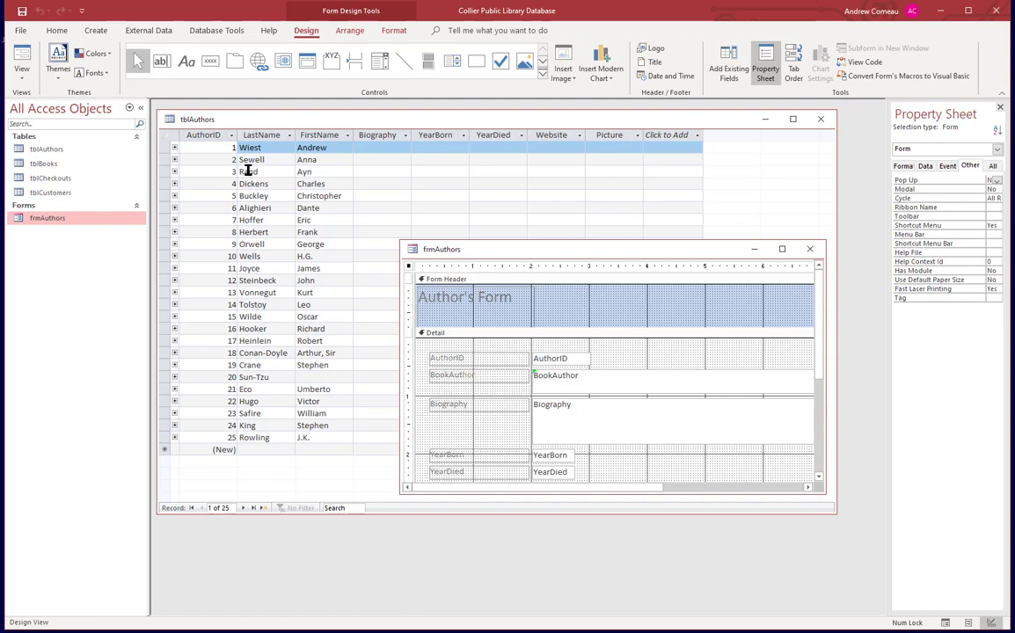
# Step: Bring the tblAuthors datasheet in front of the frmAuthors design window
pyautogui.click(290, 123)
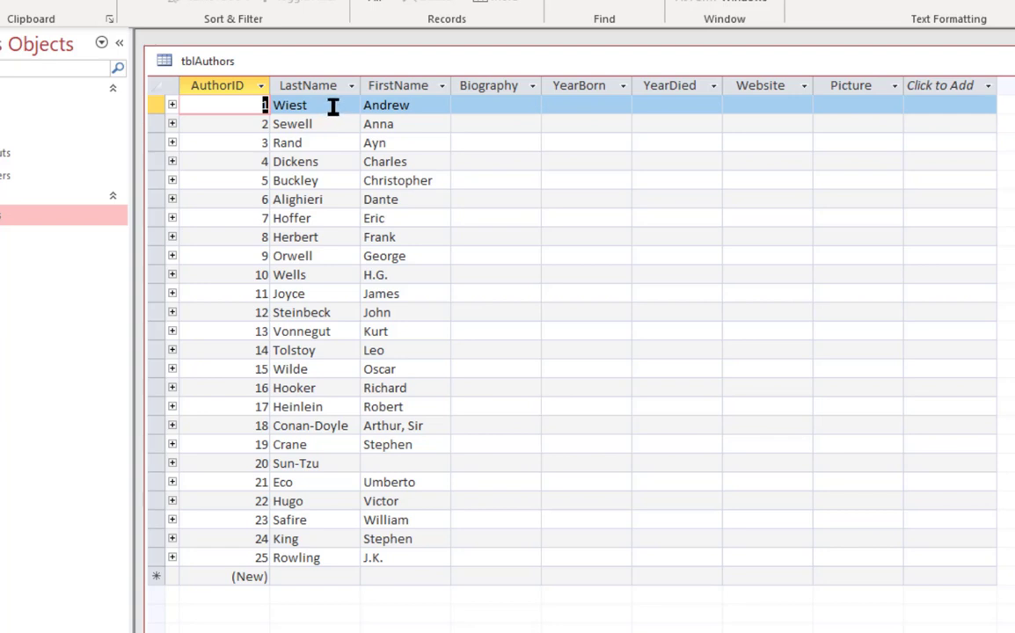
# Step: Sort tblAuthors by LastName Z to A so Wilde is first, then reposition the window
pyautogui.click(334, 106)
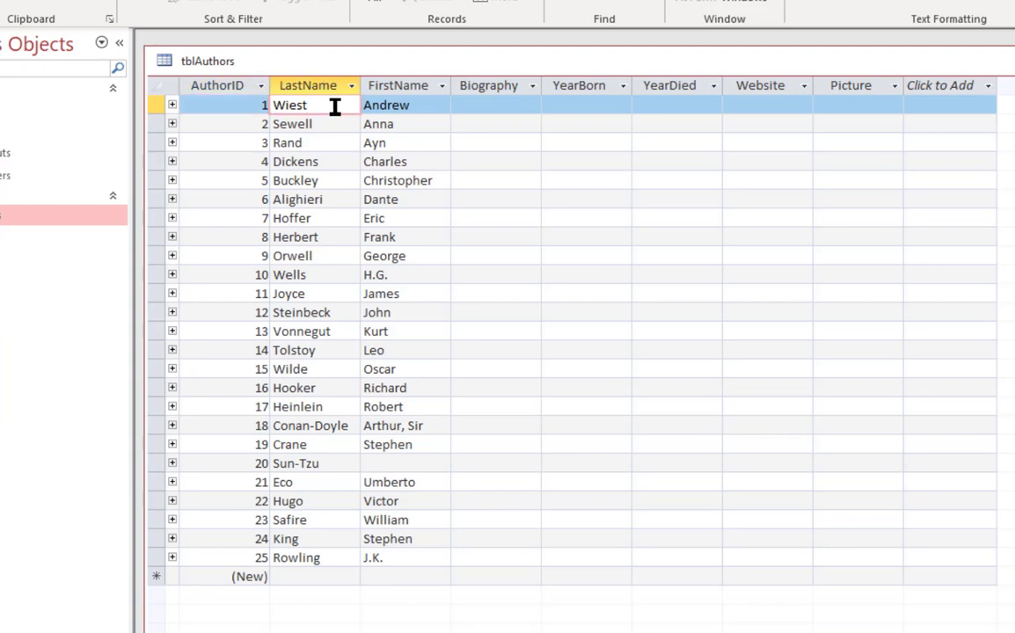
pyautogui.rightClick(334, 105)
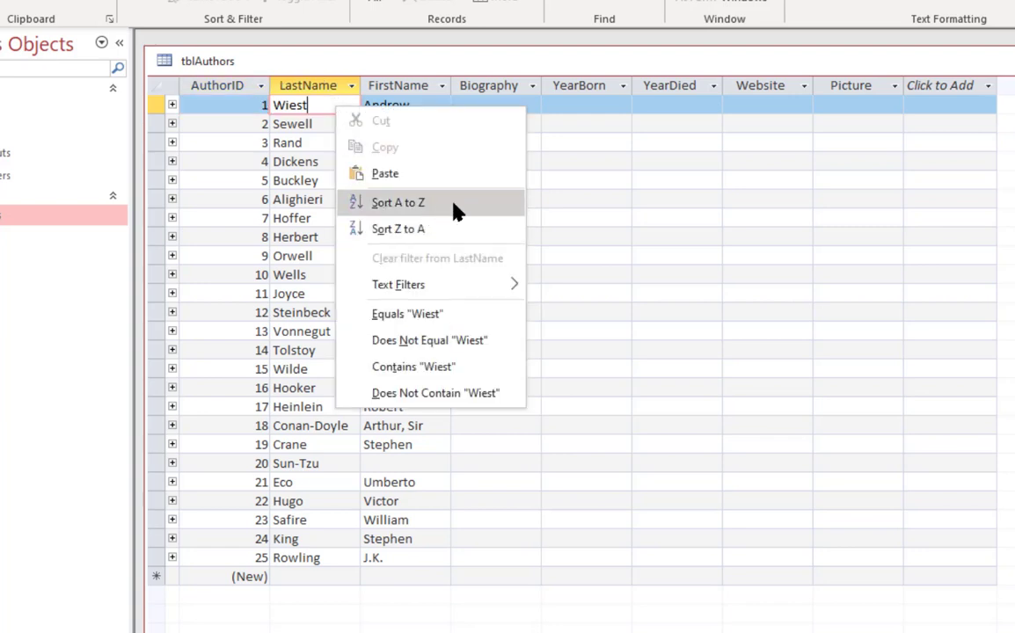
pyautogui.click(455, 211)
pyautogui.rightClick(330, 103)
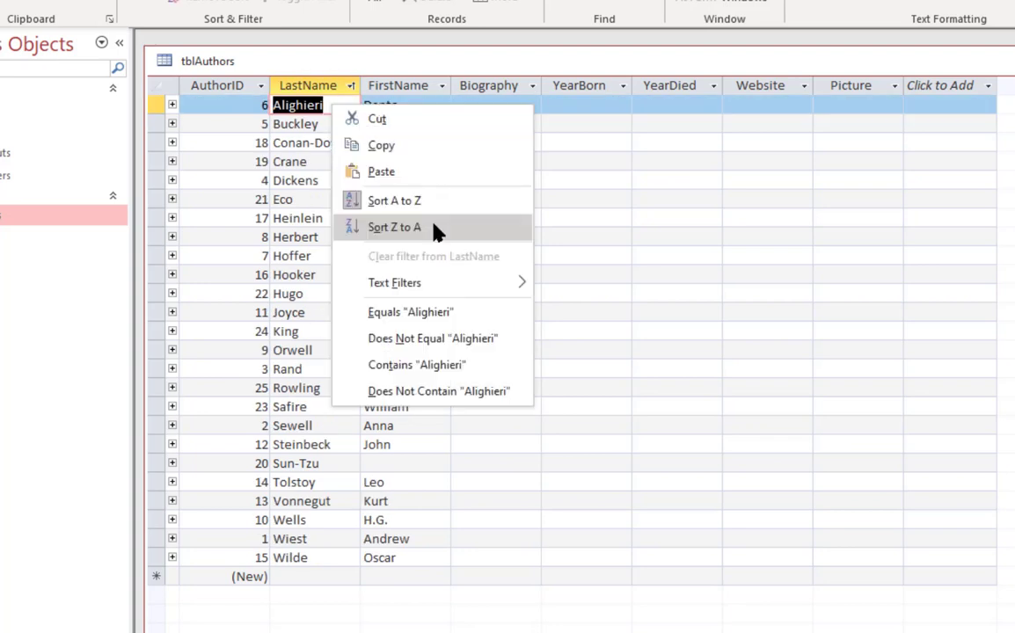
pyautogui.click(437, 230)
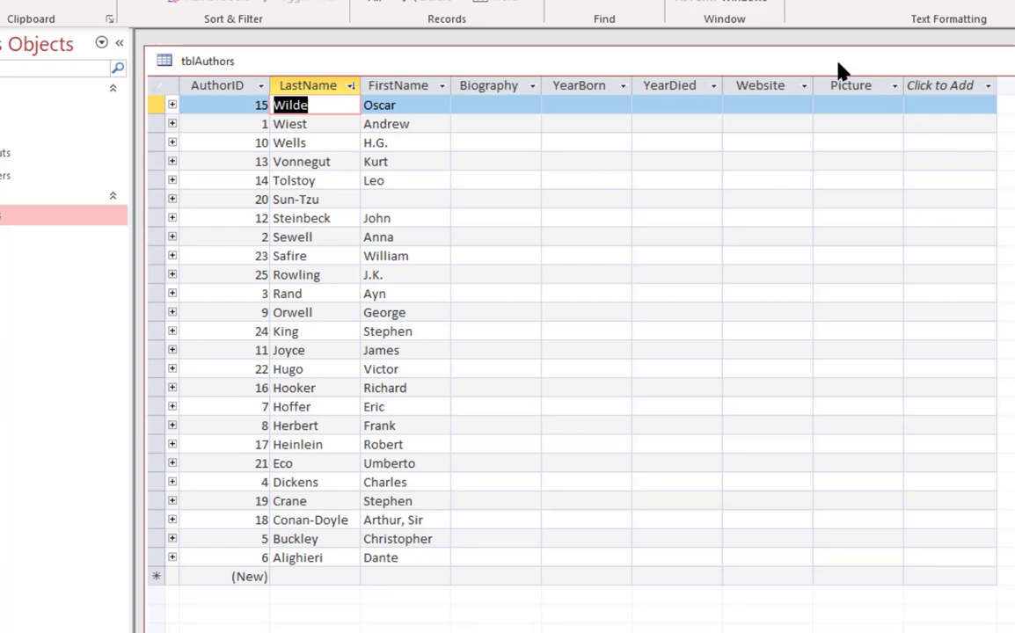
pyautogui.moveTo(838, 70); pyautogui.dragTo(884, 101)
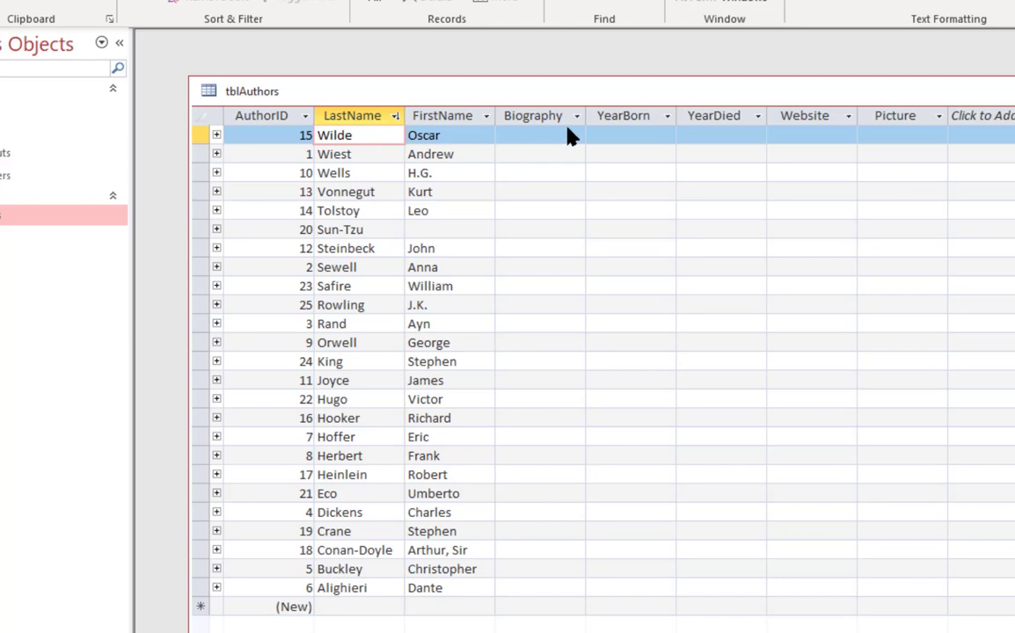
pyautogui.moveTo(600, 90); pyautogui.dragTo(515, 141)
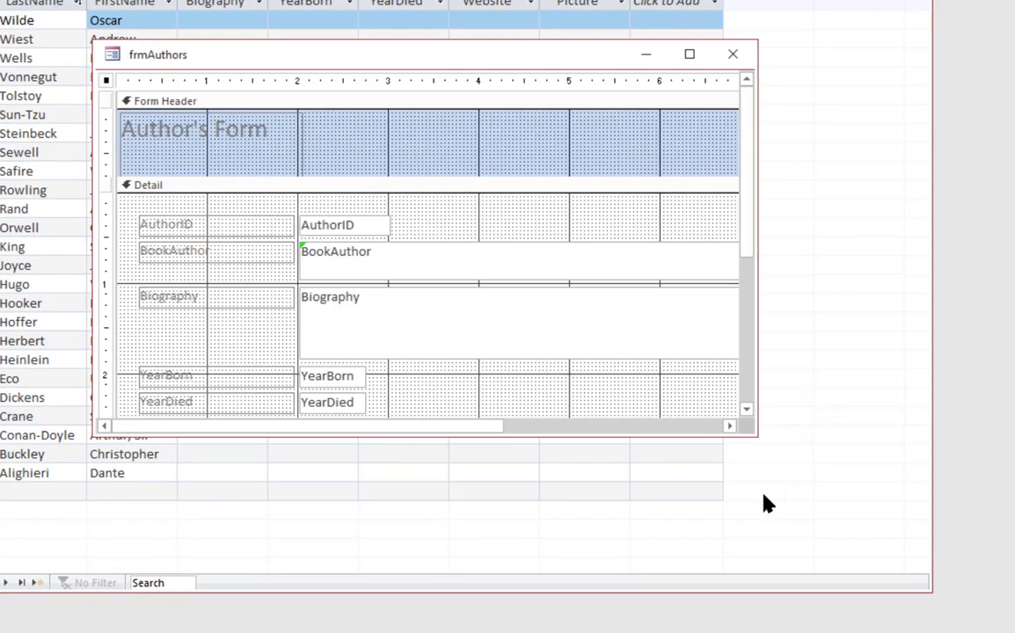
# Step: Enlarge the frmAuthors window, preview it in Form View, then return to Design View
pyautogui.moveTo(752, 434); pyautogui.dragTo(787, 458)
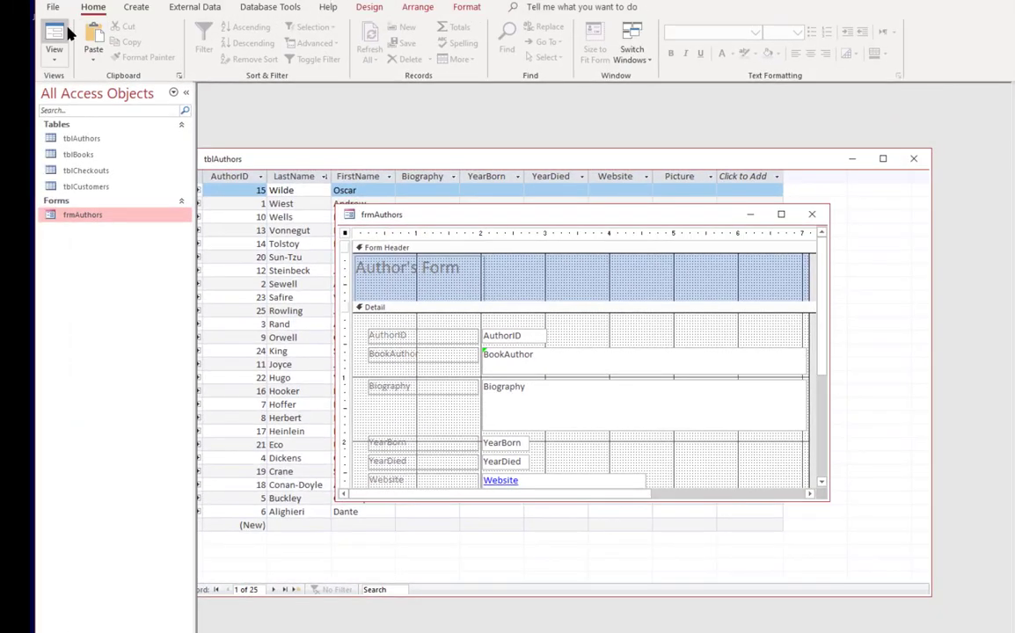
pyautogui.click(65, 33)
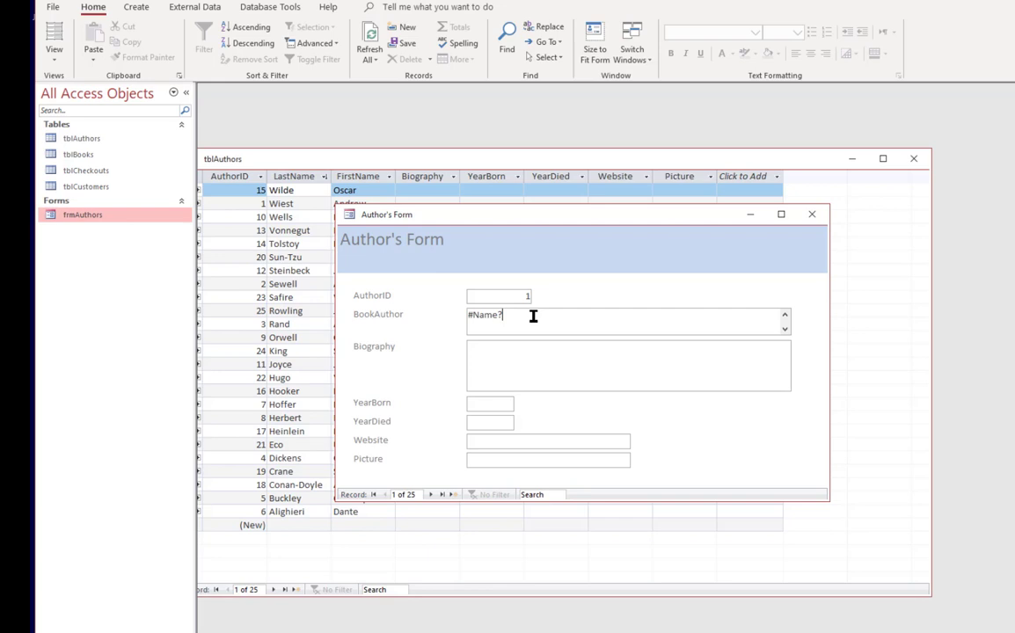
pyautogui.click(53, 57)
pyautogui.click(100, 150)
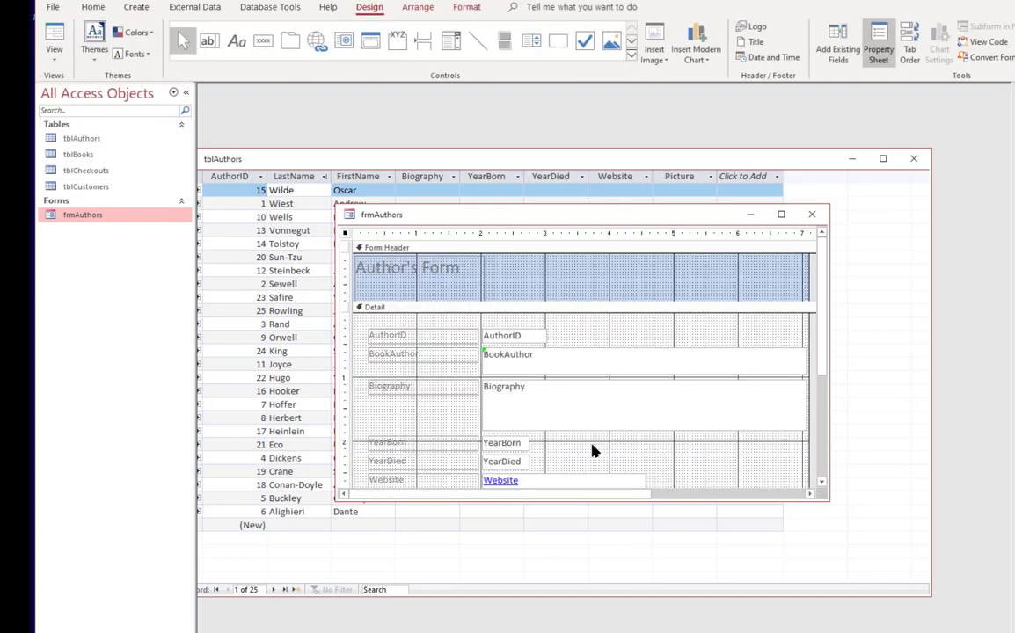
# Step: Check the BookAuthor text box's Data properties, then delete it and its label
pyautogui.click(540, 362)
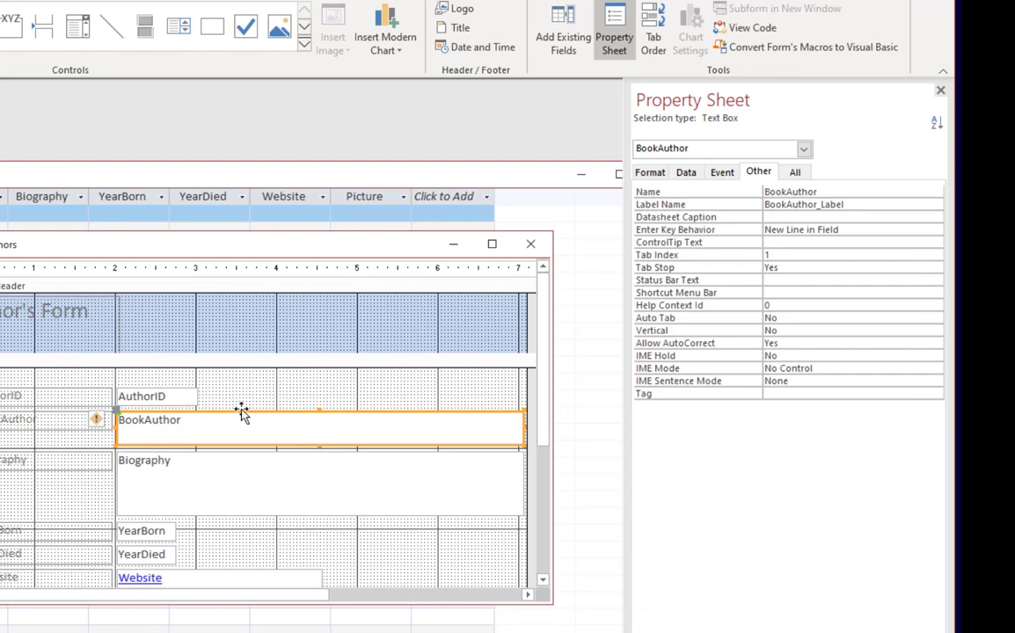
pyautogui.click(694, 174)
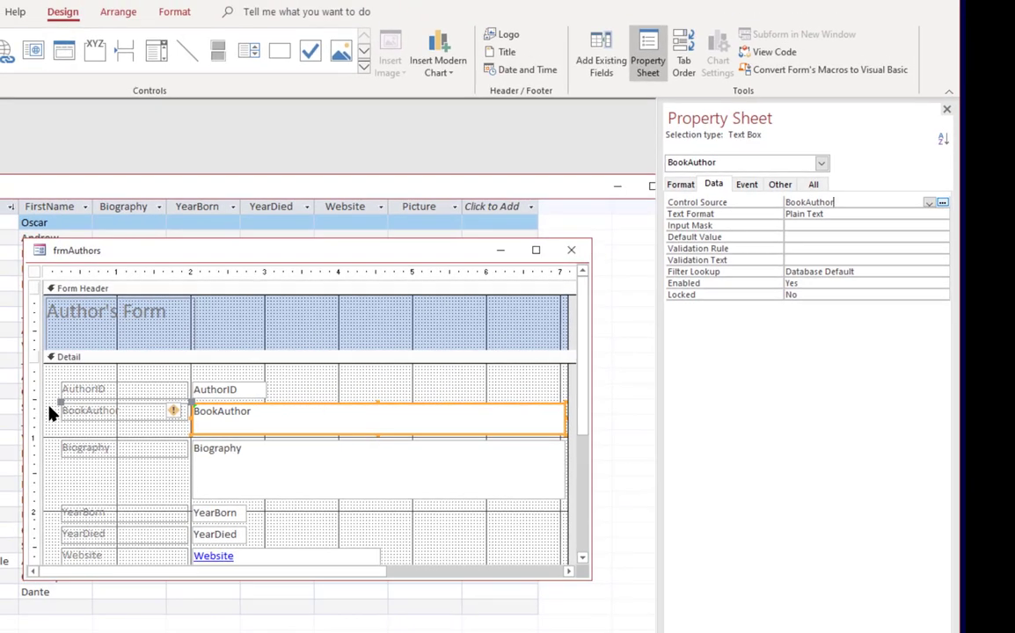
pyautogui.press('Delete')
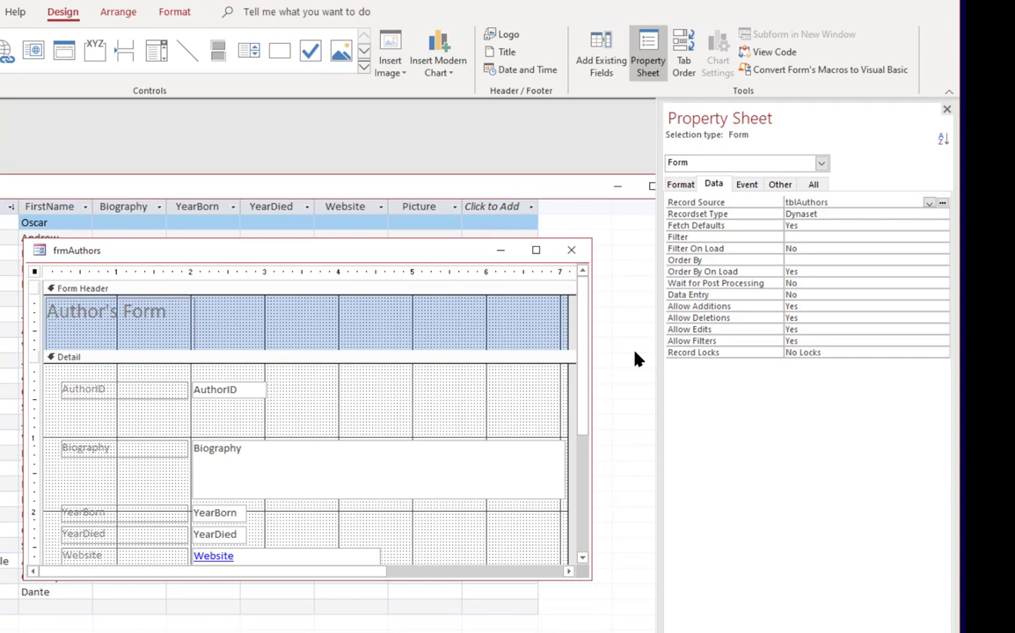
# Step: Add the LastName and FirstName fields side by side in the Detail section
pyautogui.click(610, 59)
pyautogui.click(718, 187)
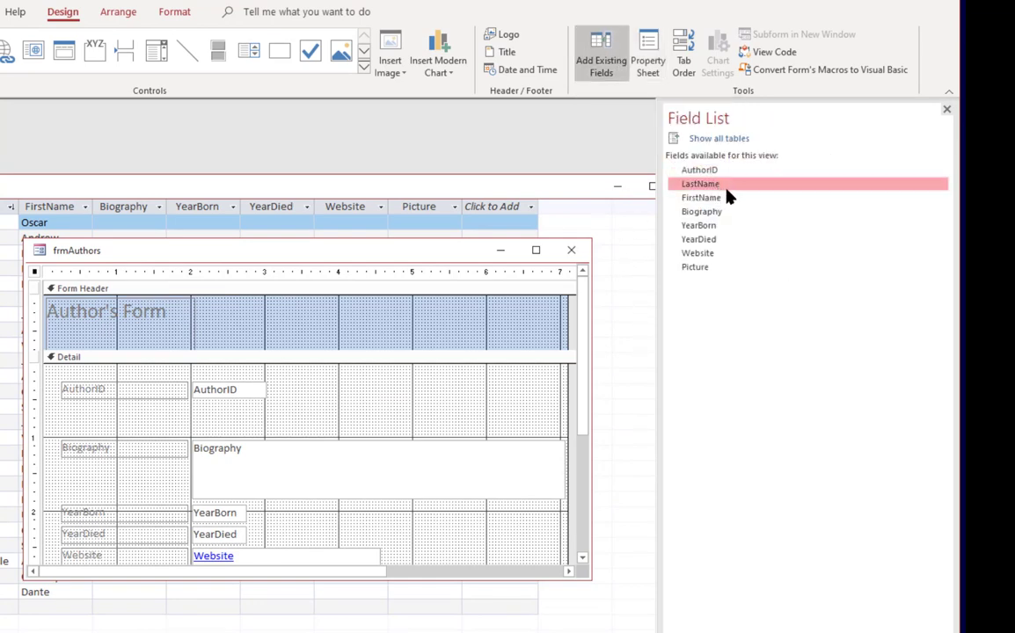
pyautogui.click(755, 199)
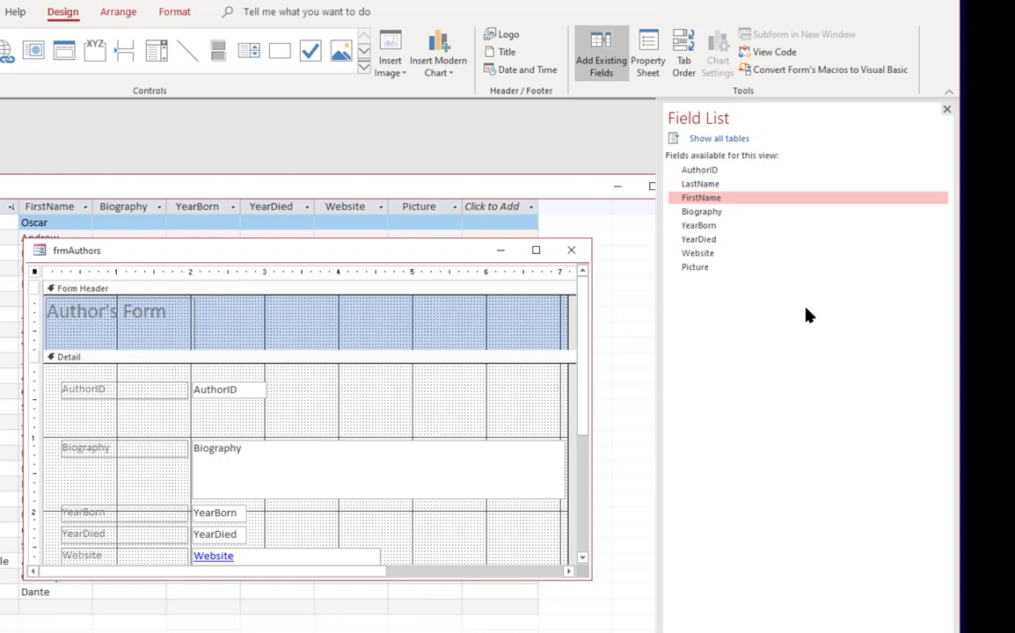
pyautogui.moveTo(720, 187); pyautogui.dragTo(244, 427)
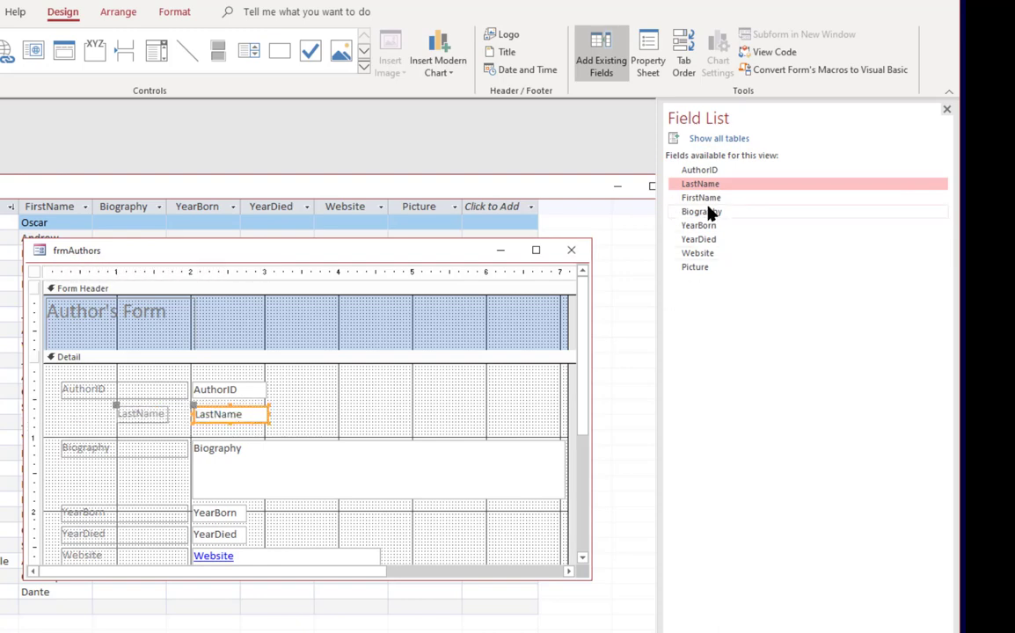
pyautogui.moveTo(708, 204); pyautogui.dragTo(390, 430)
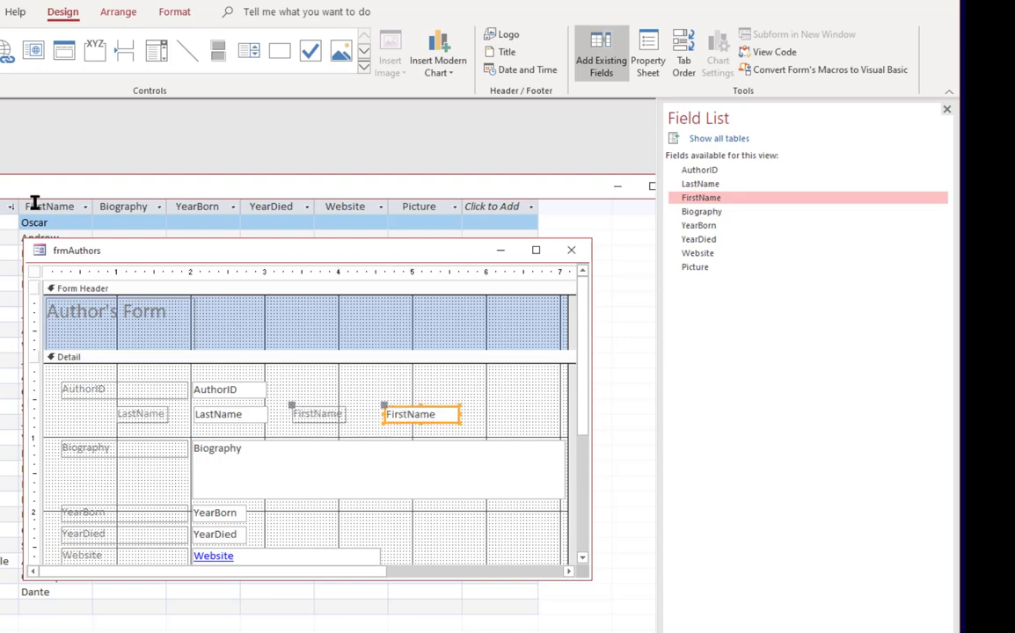
pyautogui.press('F5')
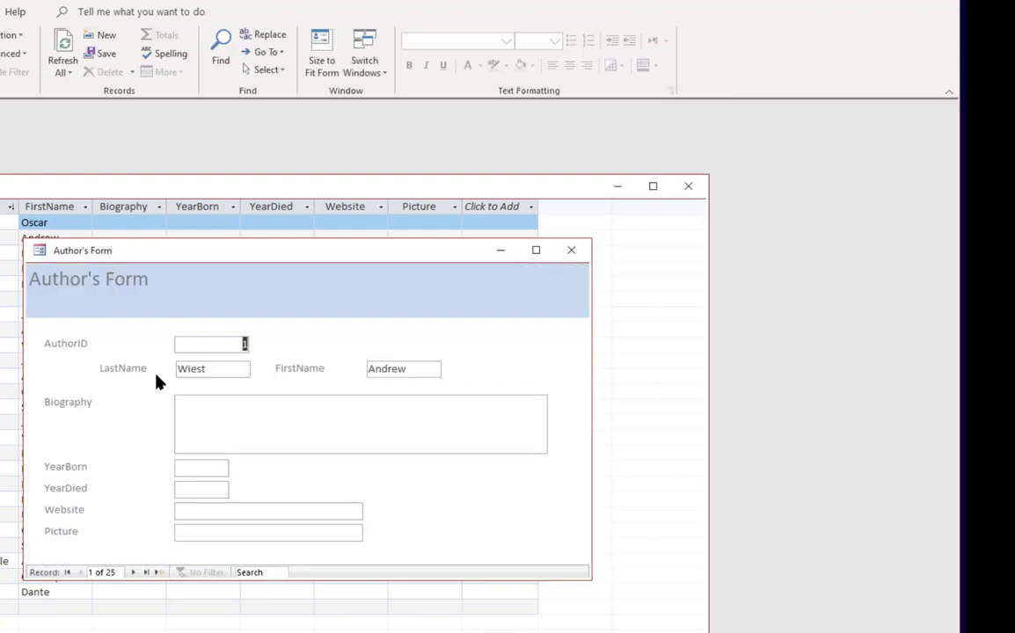
pyautogui.click(133, 572)
pyautogui.click(133, 573)
pyautogui.click(133, 573)
pyautogui.click(133, 572)
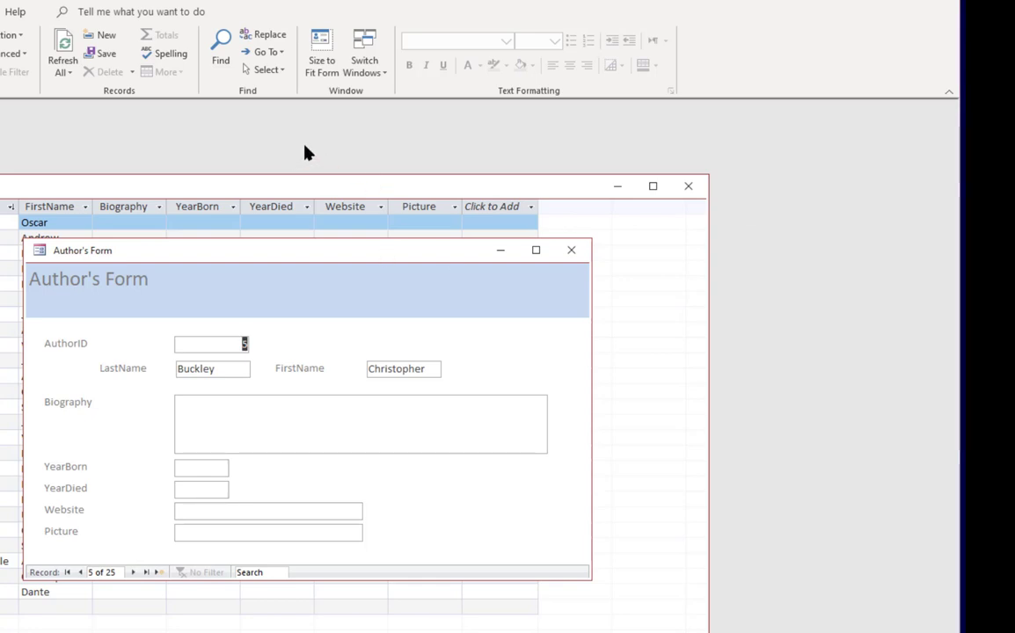
pyautogui.moveTo(212, 261); pyautogui.dragTo(270, 225)
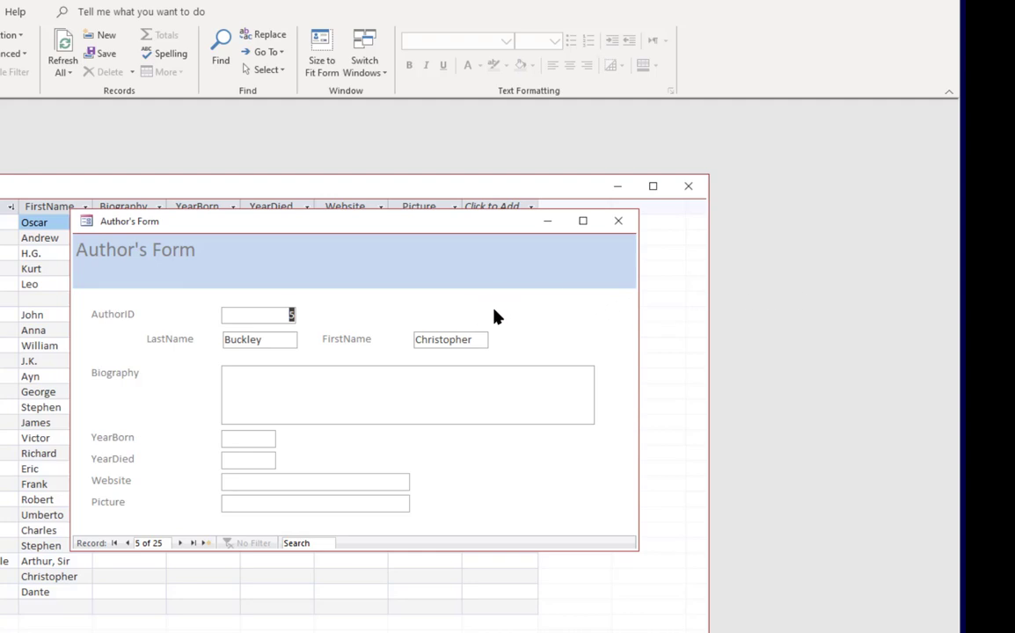
pyautogui.rightClick(404, 288)
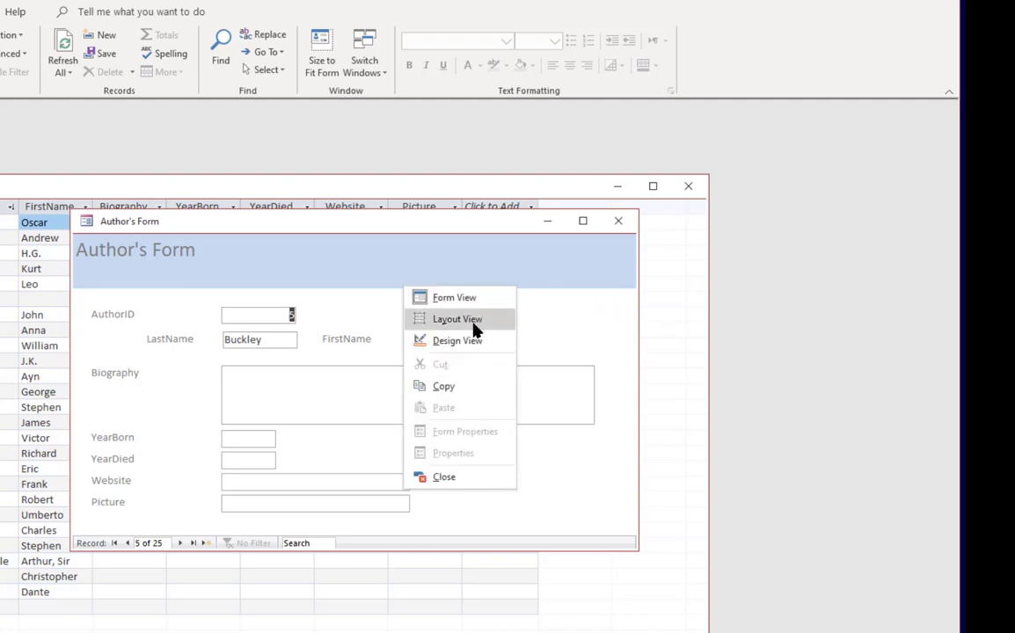
pyautogui.rightClick(373, 300)
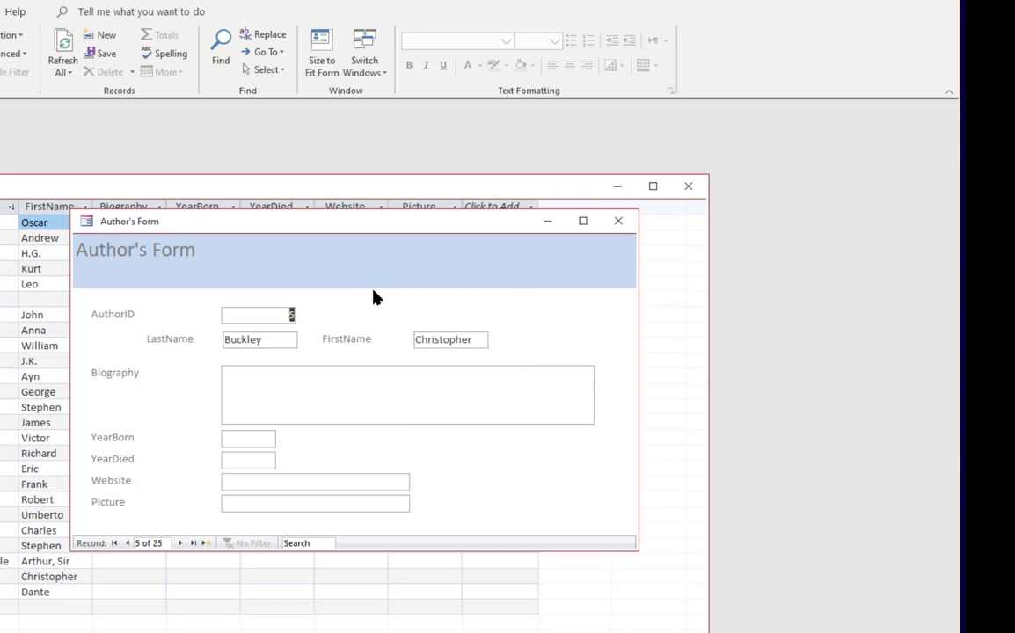
pyautogui.rightClick(374, 292)
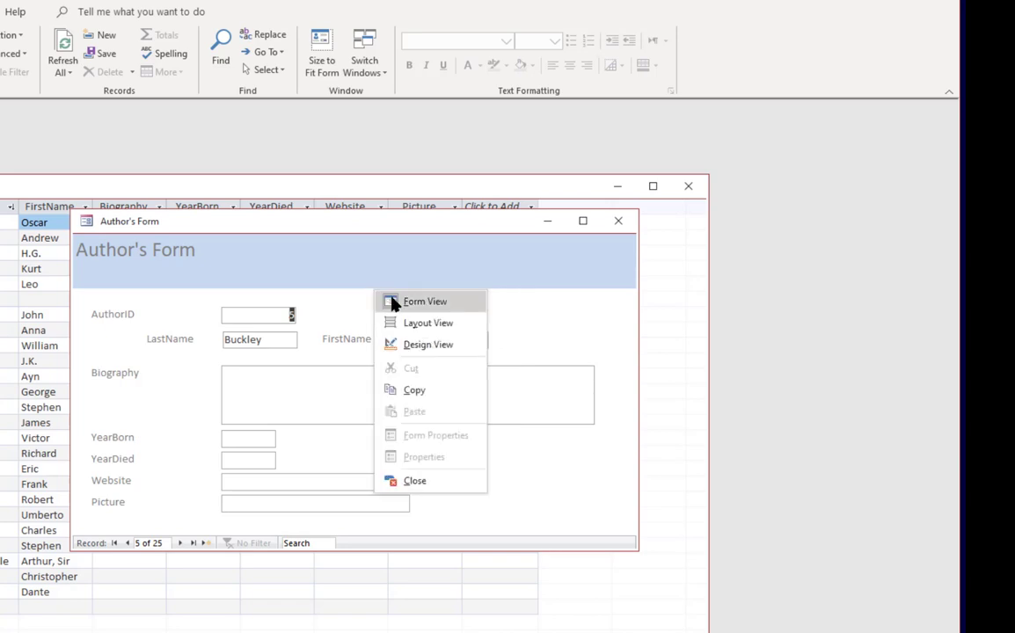
pyautogui.click(474, 350)
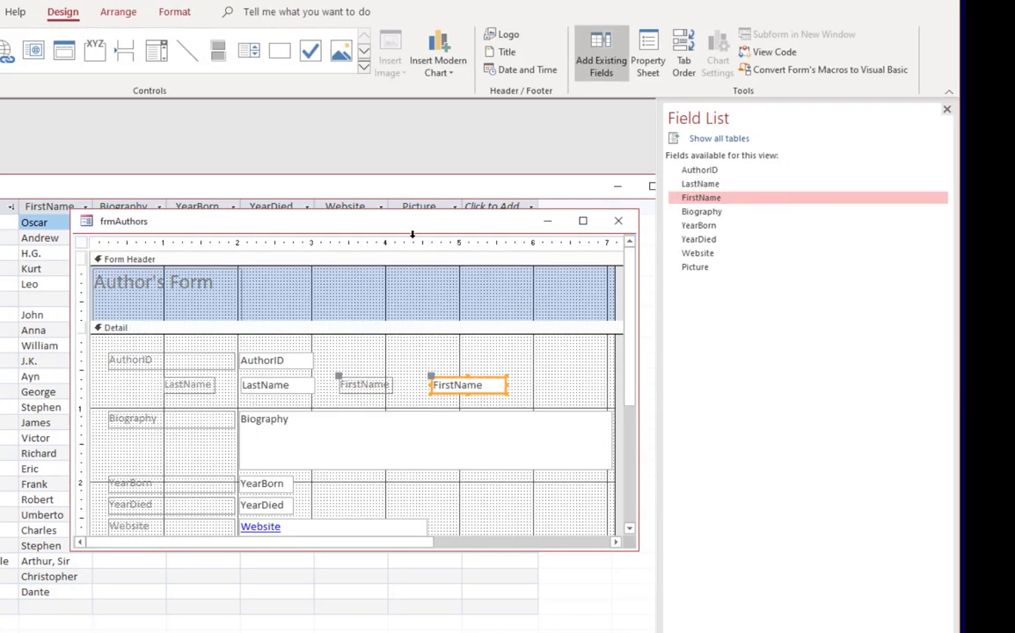
pyautogui.moveTo(402, 221); pyautogui.dragTo(254, 132)
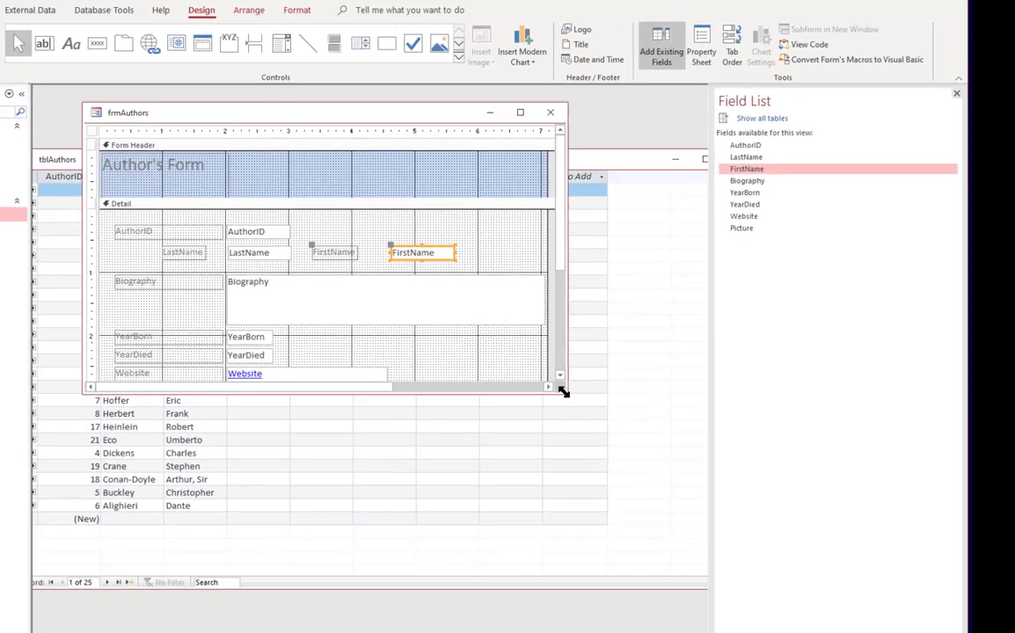
pyautogui.moveTo(562, 392); pyautogui.dragTo(669, 537)
pyautogui.click(296, 194)
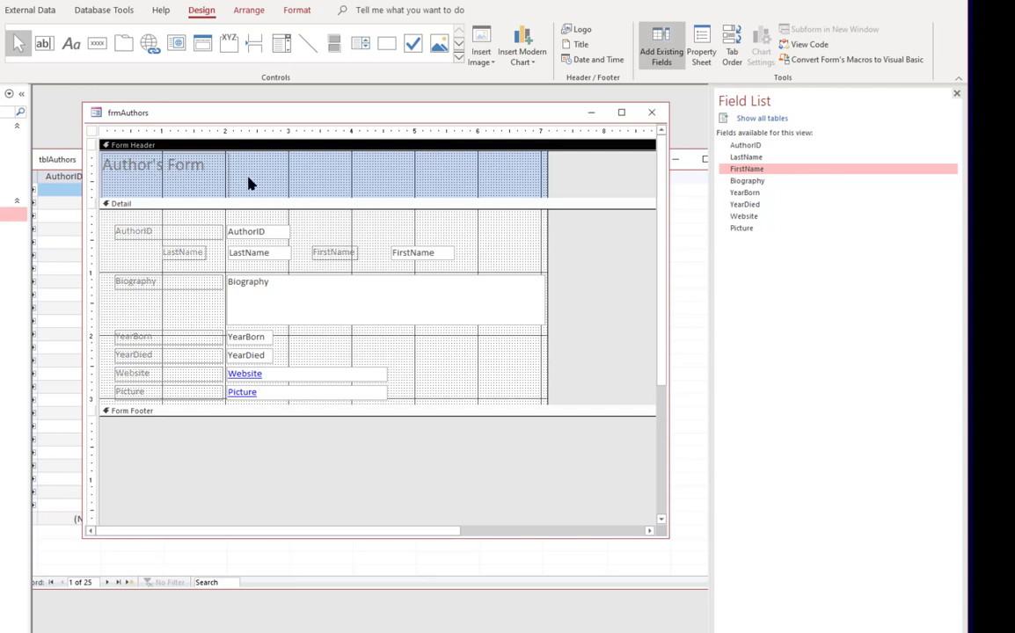
pyautogui.moveTo(264, 184); pyautogui.dragTo(197, 170)
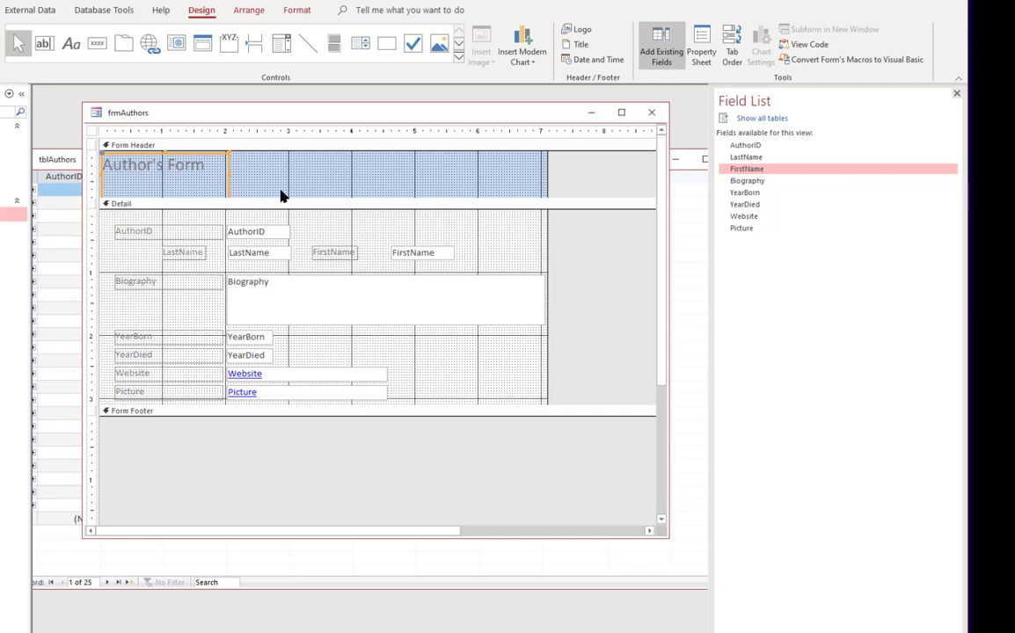
pyautogui.click(303, 192)
pyautogui.rightClick(367, 152)
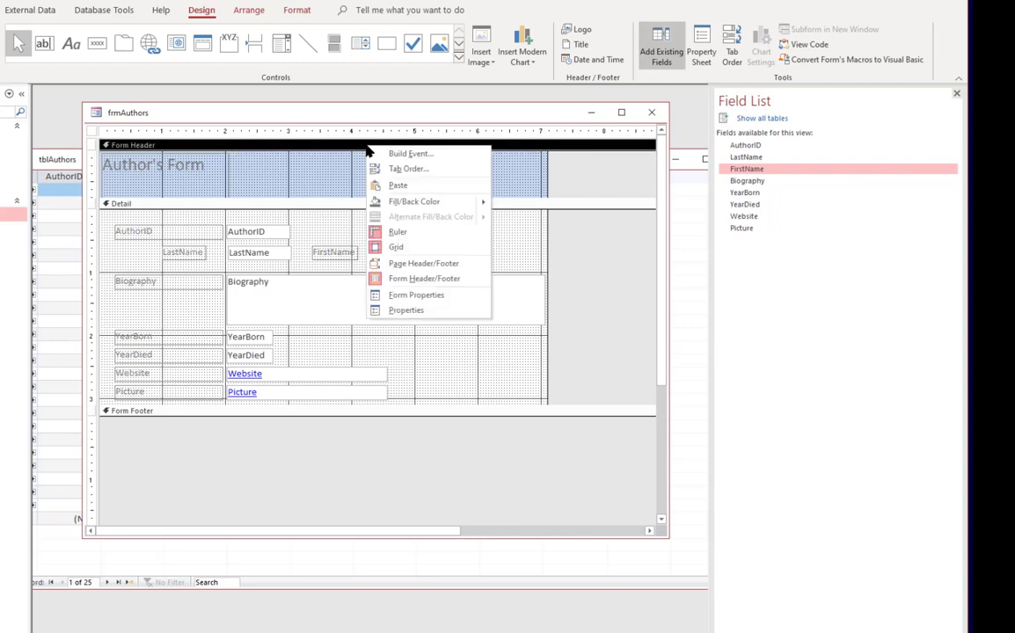
pyautogui.click(473, 265)
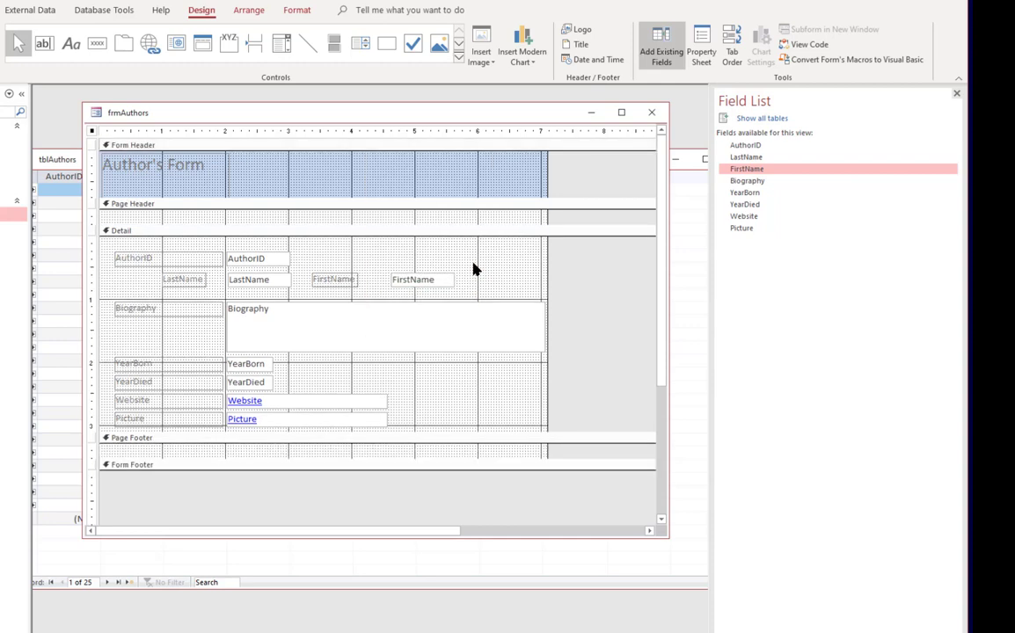
pyautogui.rightClick(274, 206)
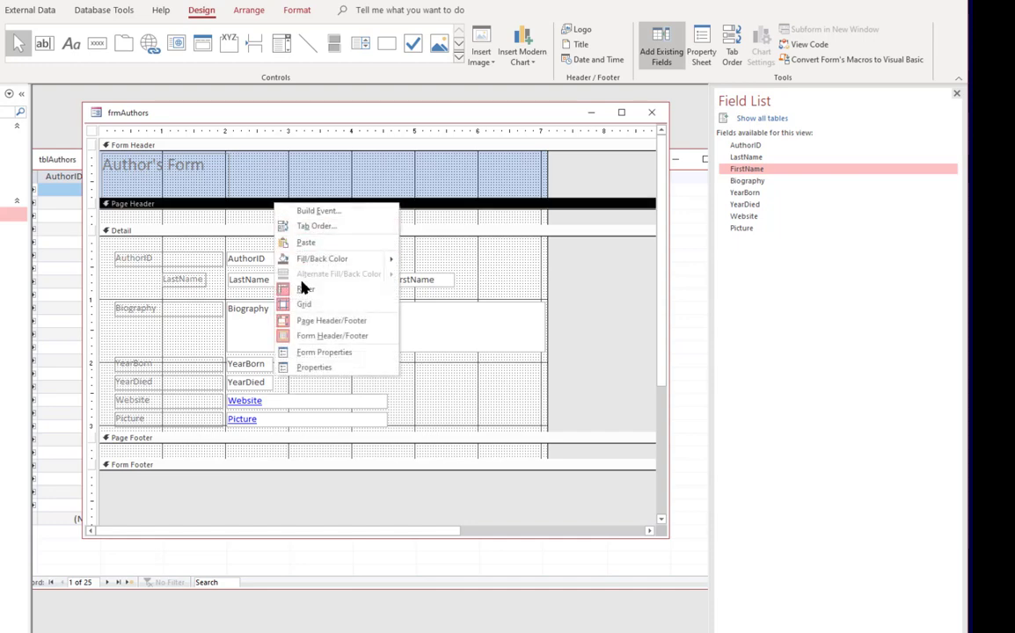
pyautogui.click(350, 322)
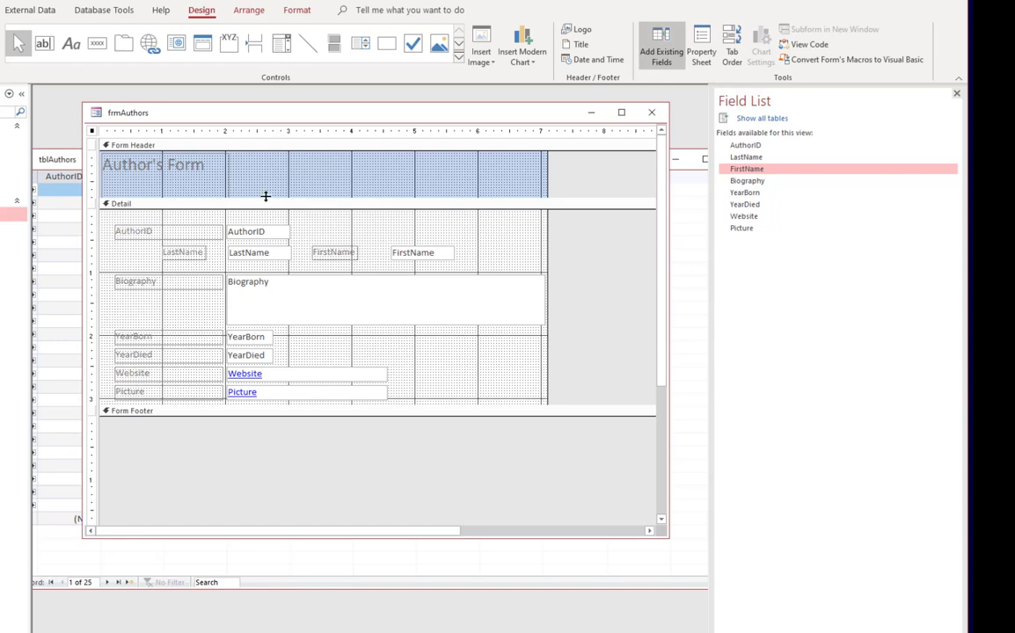
# Step: Size the Author's Form title label to fit, then shorten the Form Header to hug it
pyautogui.rightClick(254, 154)
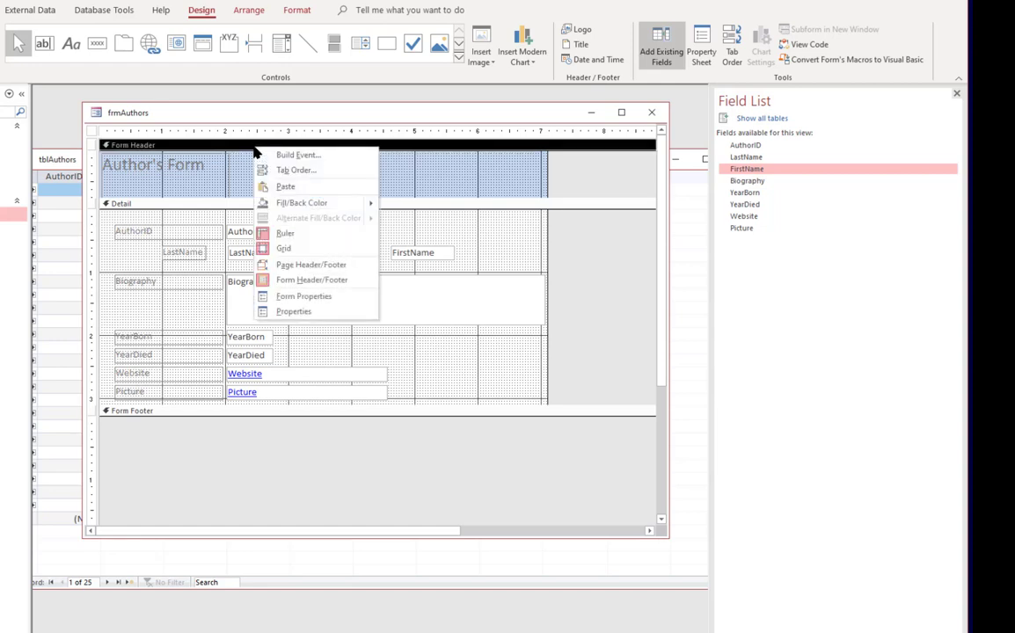
pyautogui.click(228, 150)
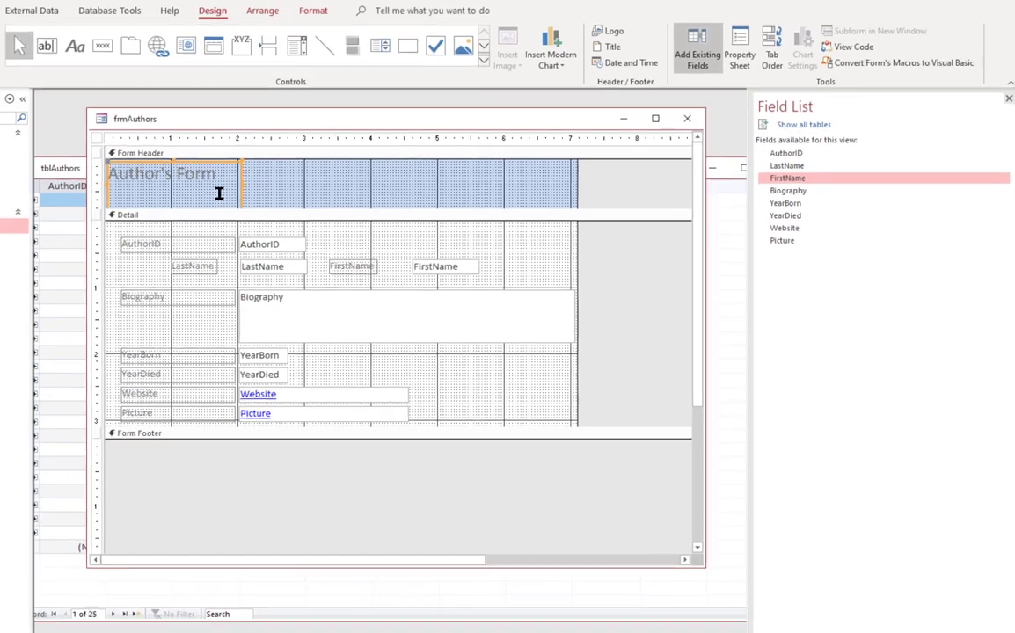
pyautogui.click(190, 172)
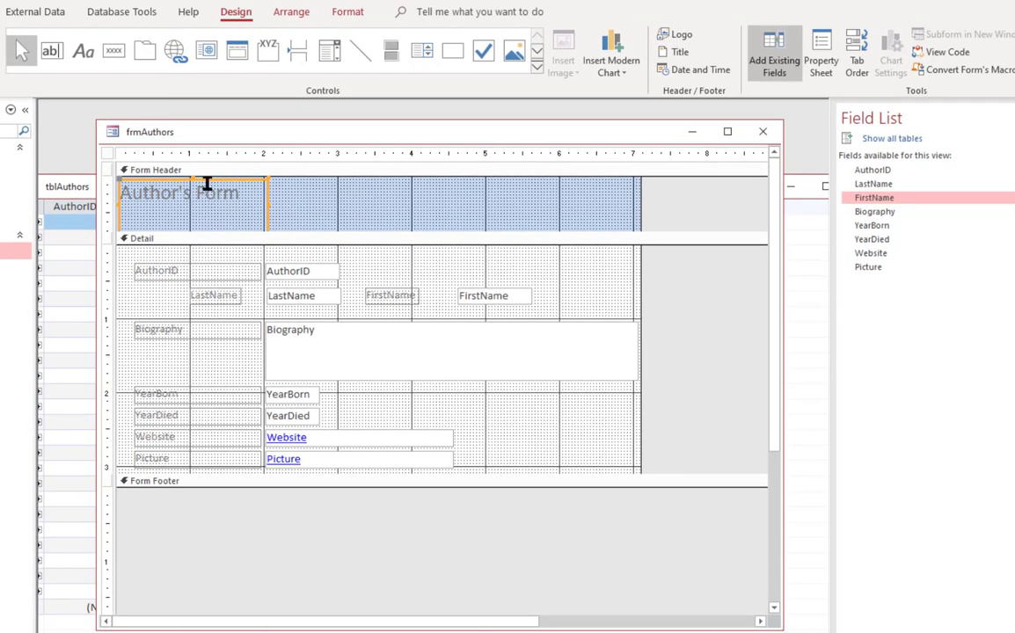
pyautogui.rightClick(209, 182)
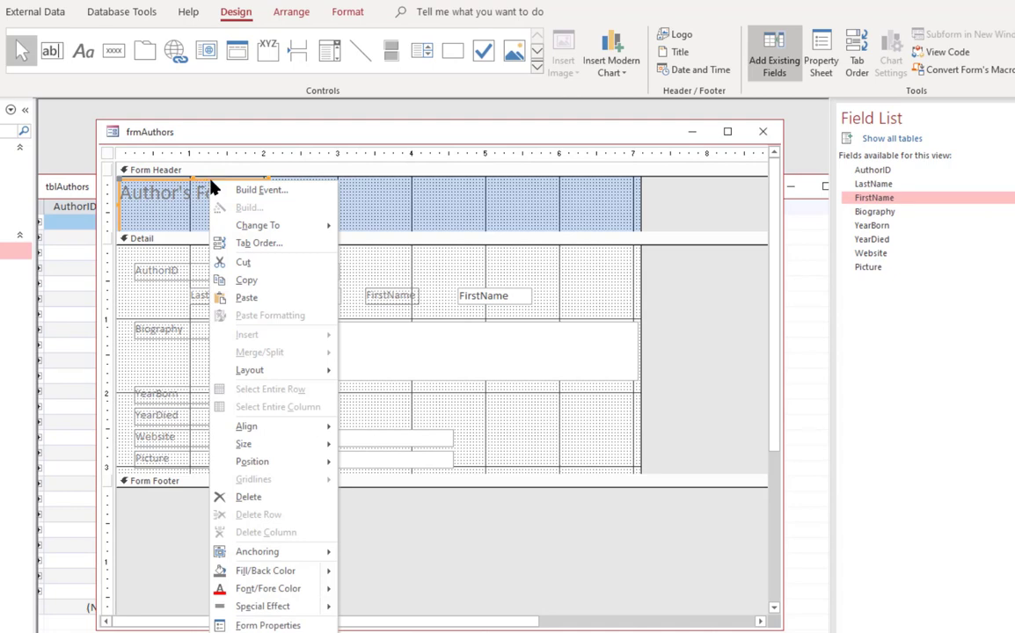
pyautogui.moveTo(309, 452)
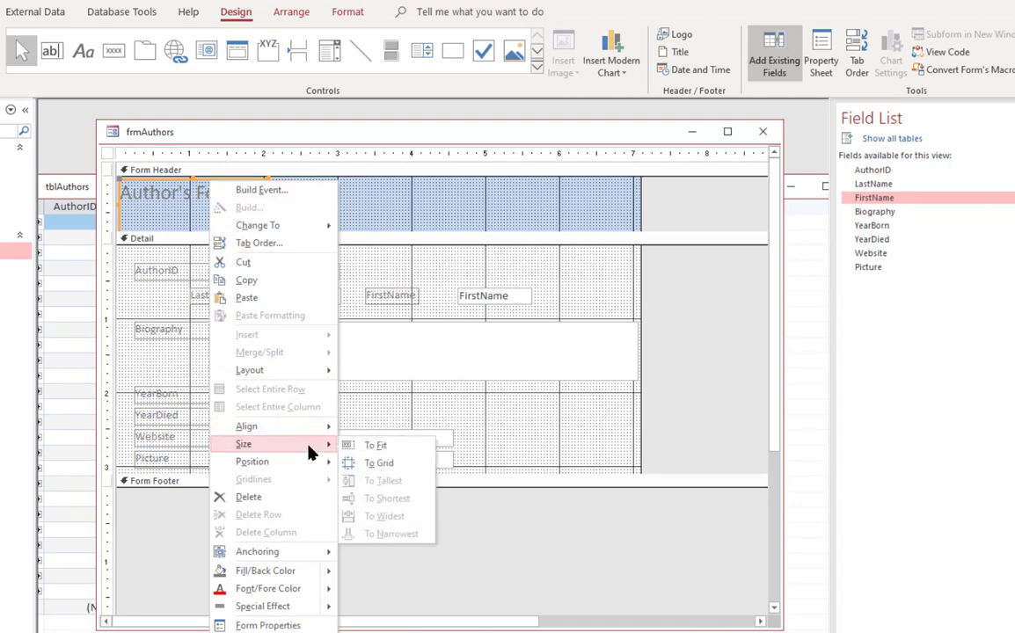
pyautogui.click(394, 448)
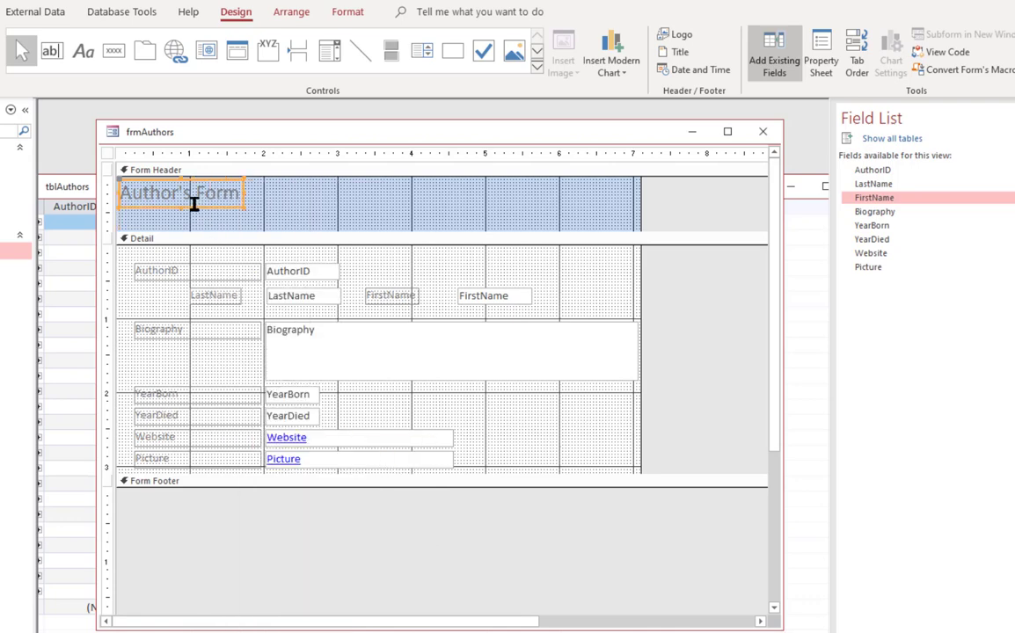
pyautogui.moveTo(290, 231); pyautogui.dragTo(297, 209)
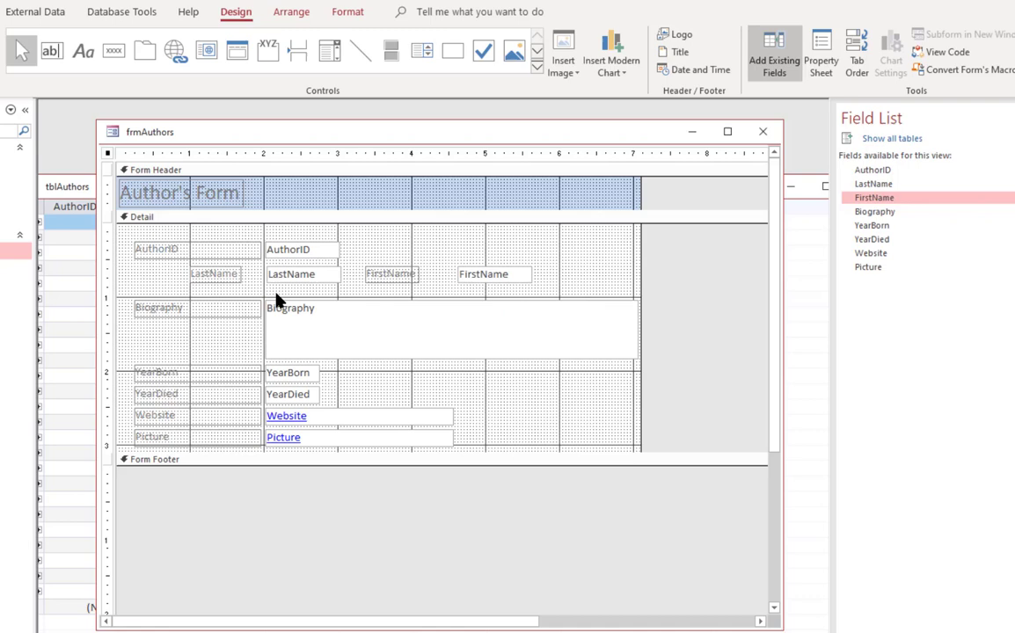
# Step: Move the AuthorID label up-left, line up its box with the row below, and select the left-column labels
pyautogui.click(145, 248)
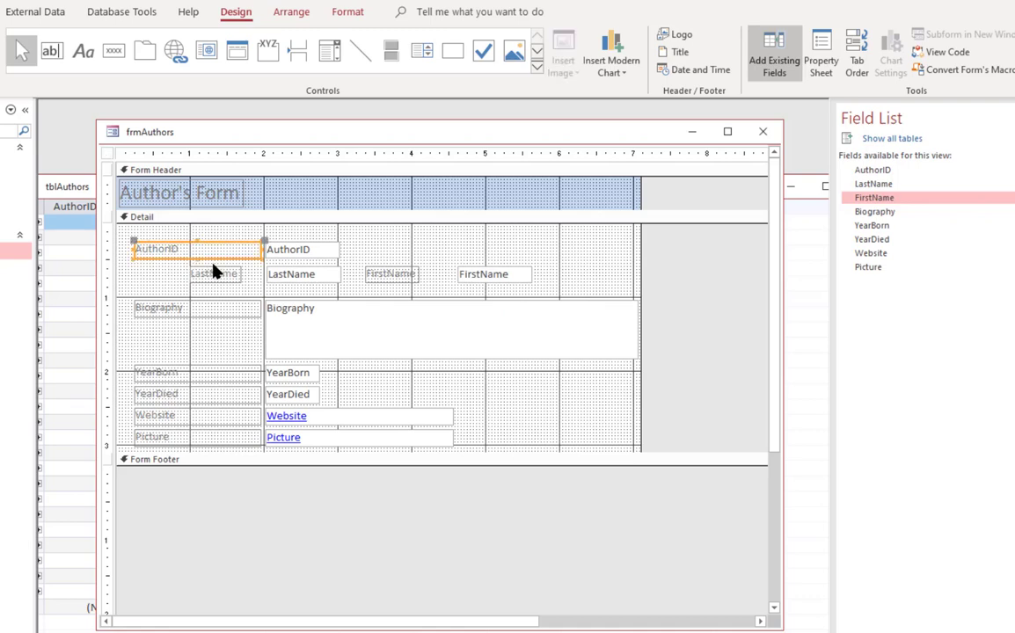
pyautogui.moveTo(162, 244); pyautogui.dragTo(150, 227)
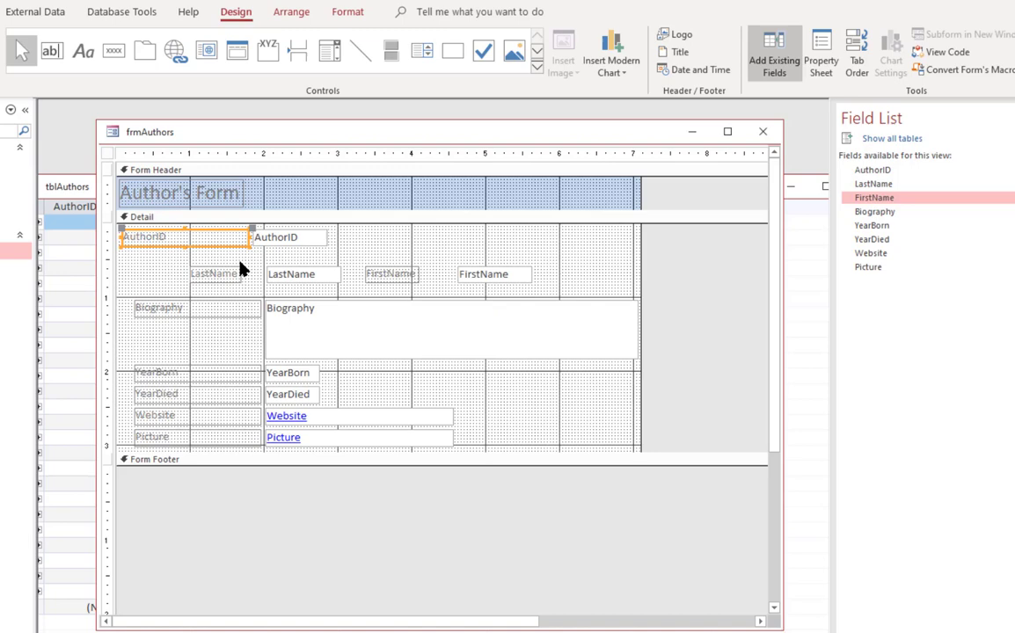
pyautogui.moveTo(161, 268); pyautogui.dragTo(489, 281)
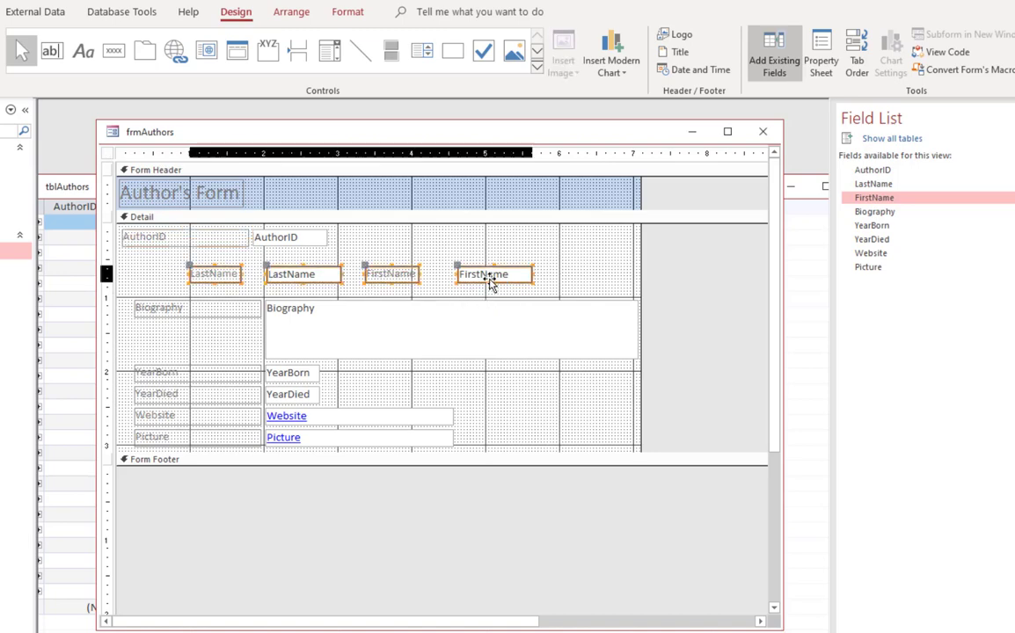
pyautogui.click(451, 266)
pyautogui.moveTo(154, 286); pyautogui.dragTo(561, 278)
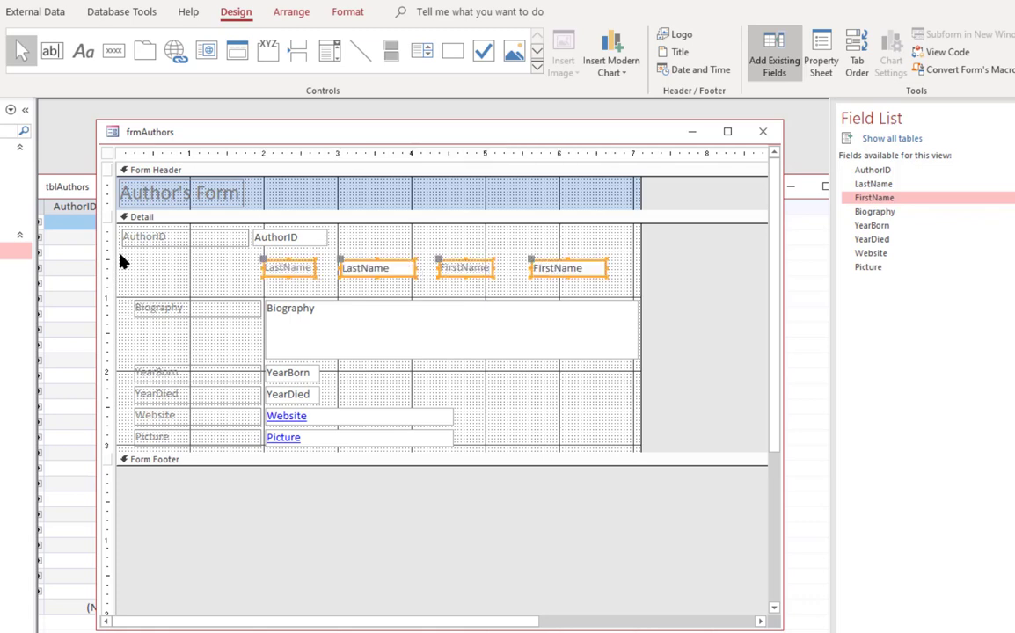
pyautogui.moveTo(287, 251)
pyautogui.mouseDown()
pyautogui.moveTo(258, 217)
pyautogui.moveTo(301, 242)
pyautogui.mouseUp()
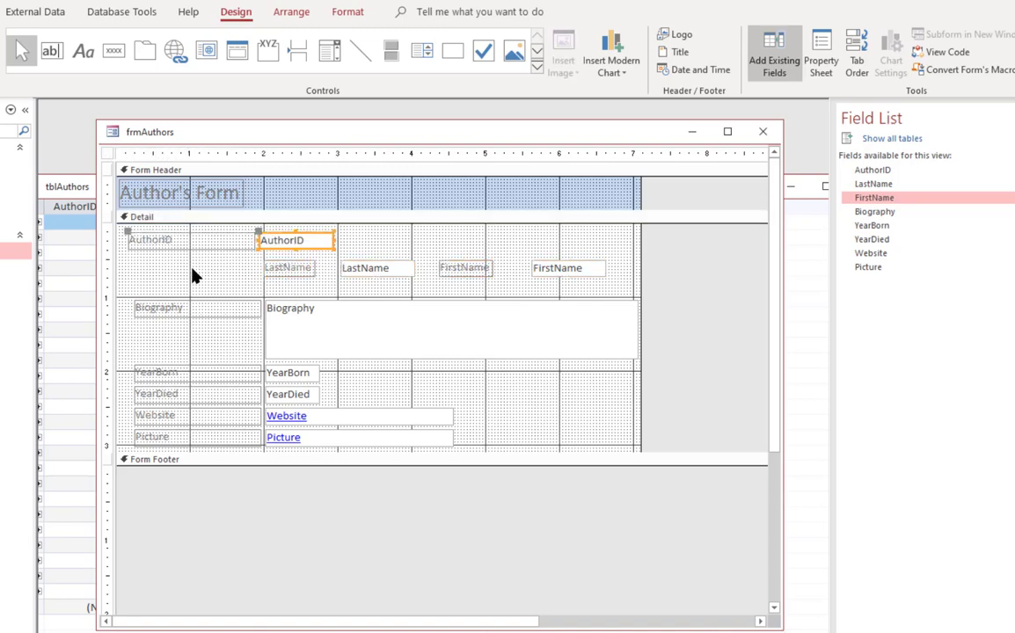
pyautogui.click(193, 230)
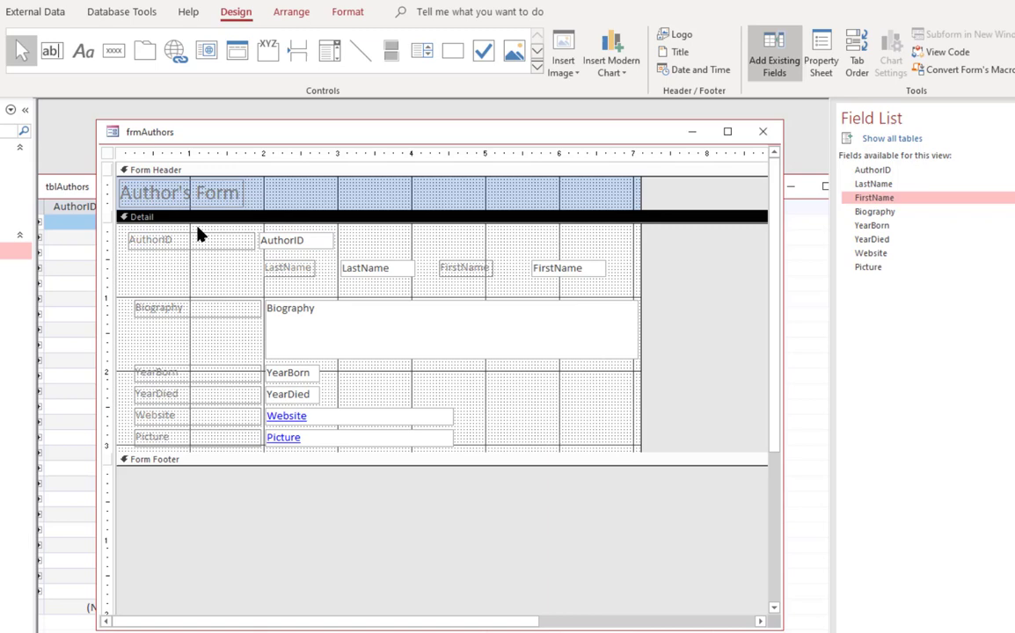
pyautogui.moveTo(198, 247); pyautogui.dragTo(218, 452)
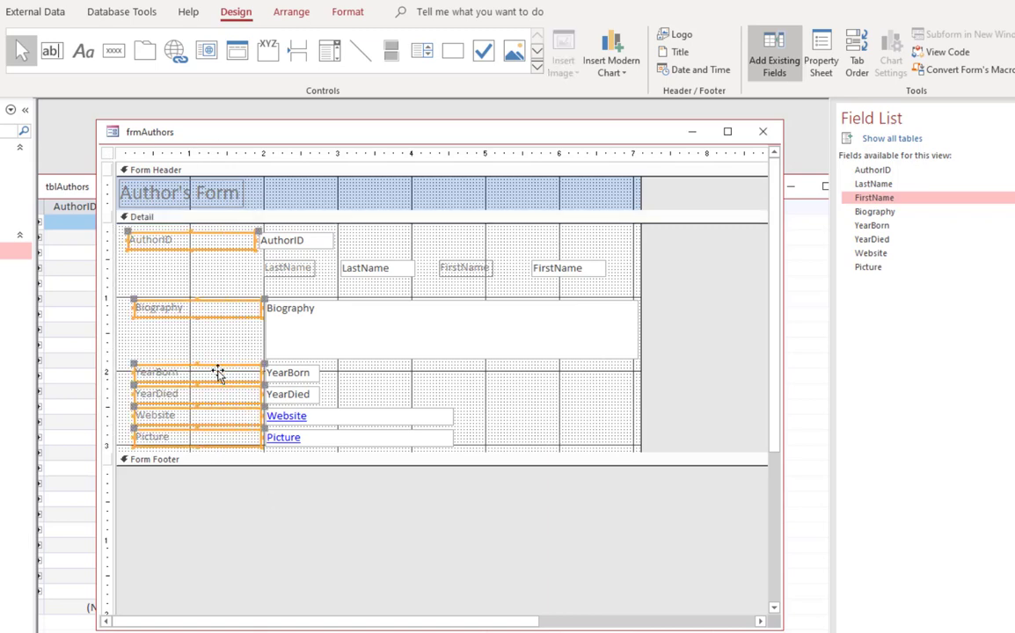
# Step: Size the AuthorID, Biography, YearBorn, YearDied, Website and Picture labels to fit their text
pyautogui.rightClick(197, 245)
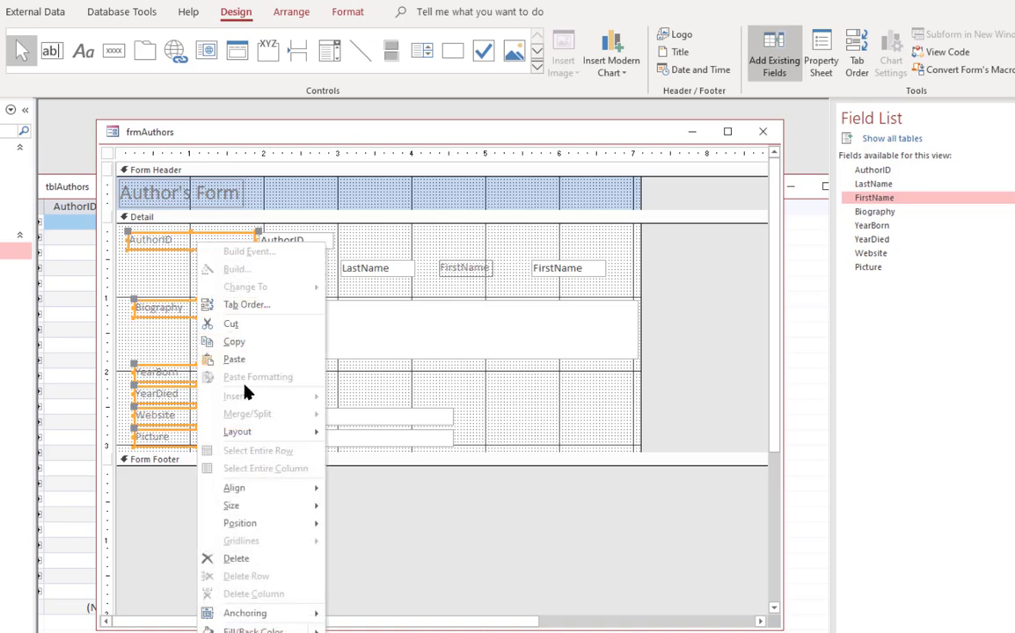
pyautogui.moveTo(262, 509)
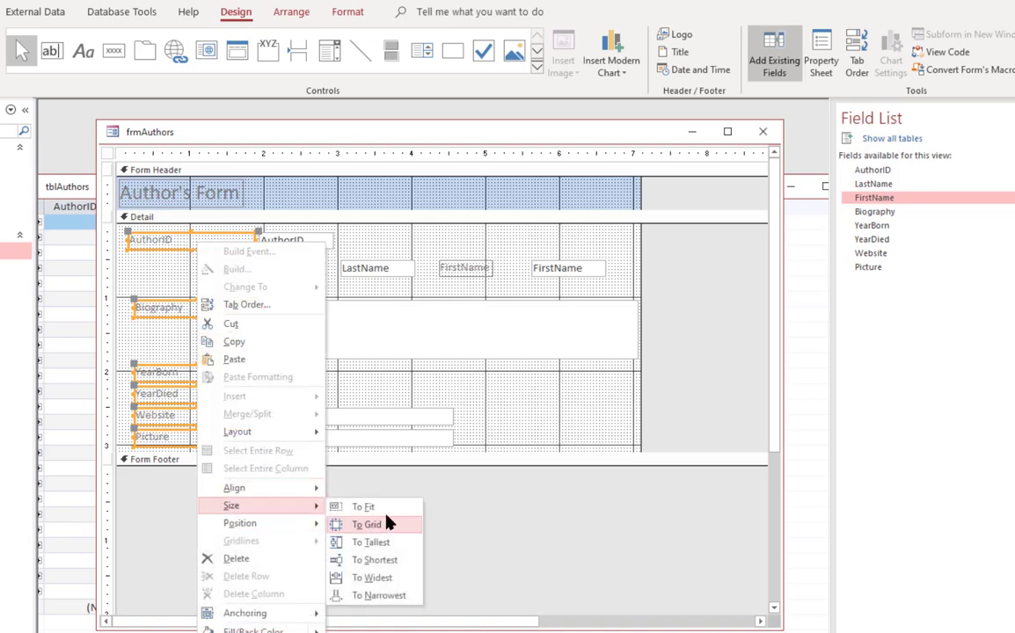
pyautogui.click(385, 505)
pyautogui.click(220, 276)
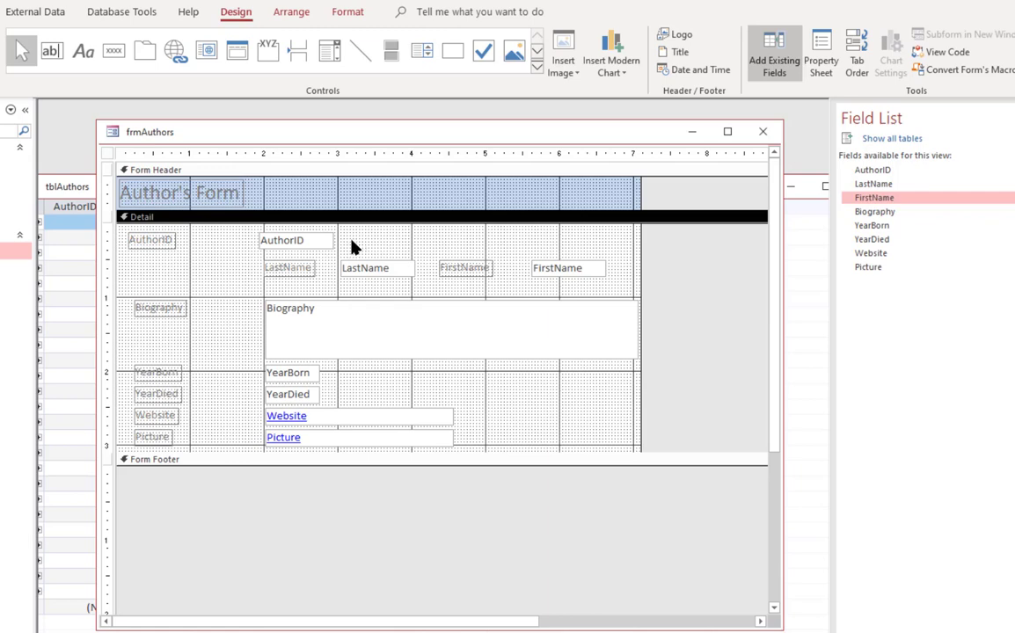
# Step: Delete the AuthorID field, move LastName to the top-left and relabel it 'Last Name'
pyautogui.click(107, 237)
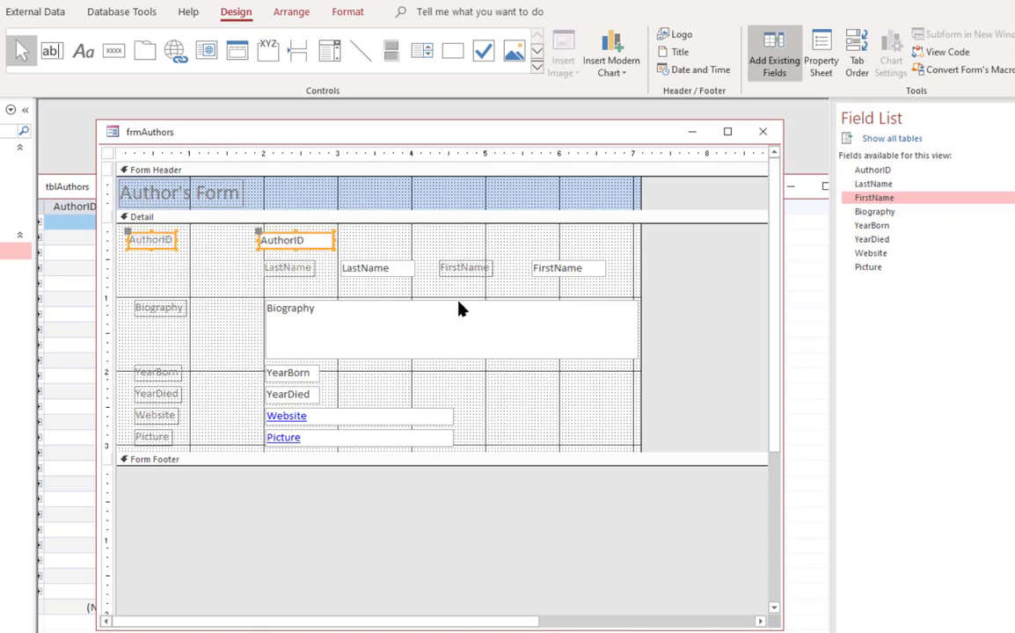
pyautogui.press('Delete')
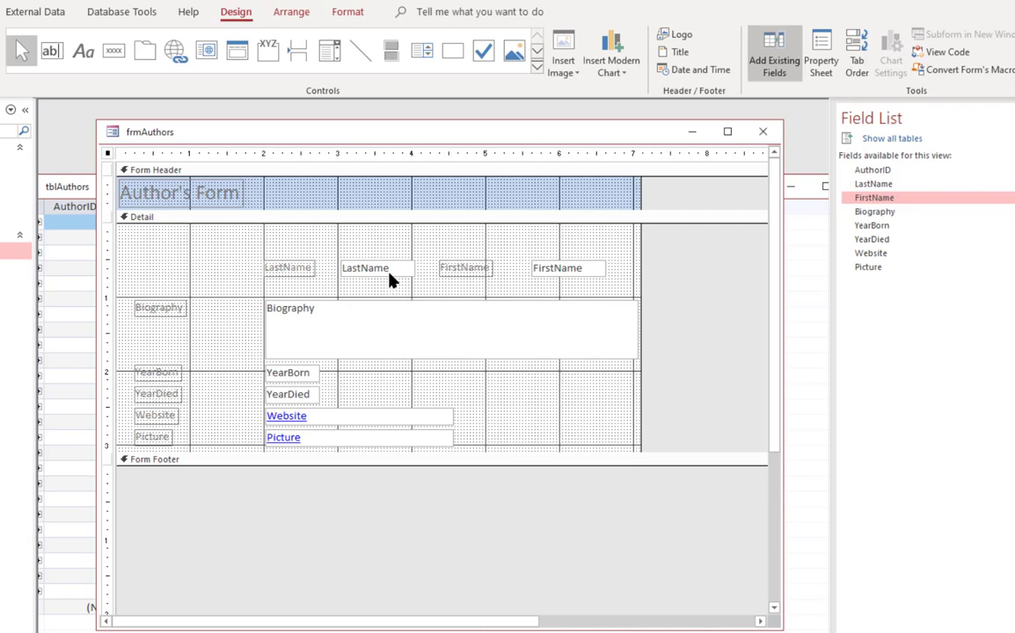
pyautogui.moveTo(391, 278); pyautogui.dragTo(242, 249)
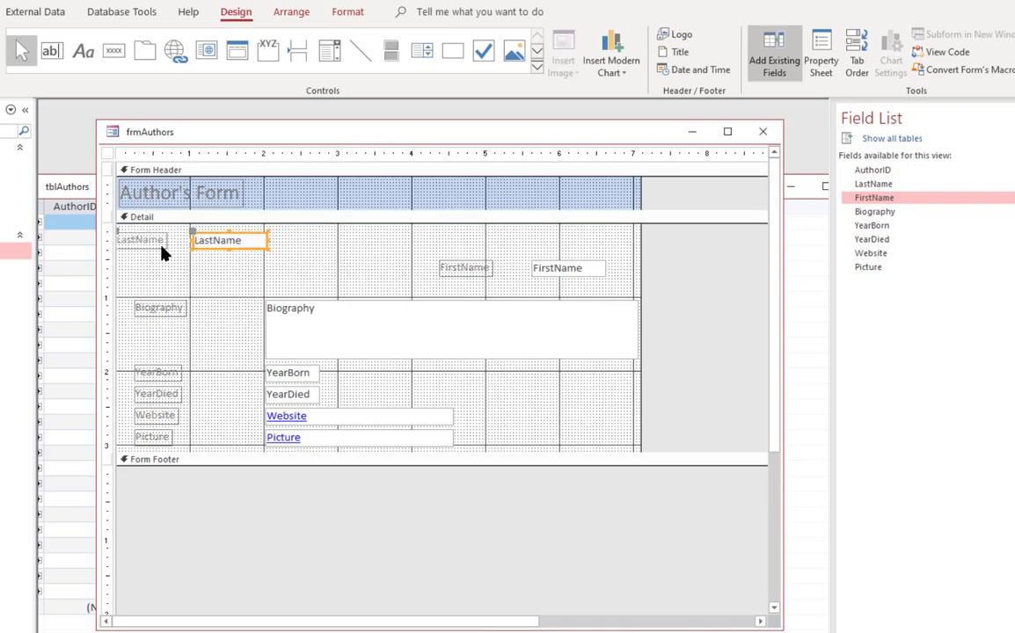
pyautogui.moveTo(141, 246); pyautogui.dragTo(153, 249)
pyautogui.click(151, 243)
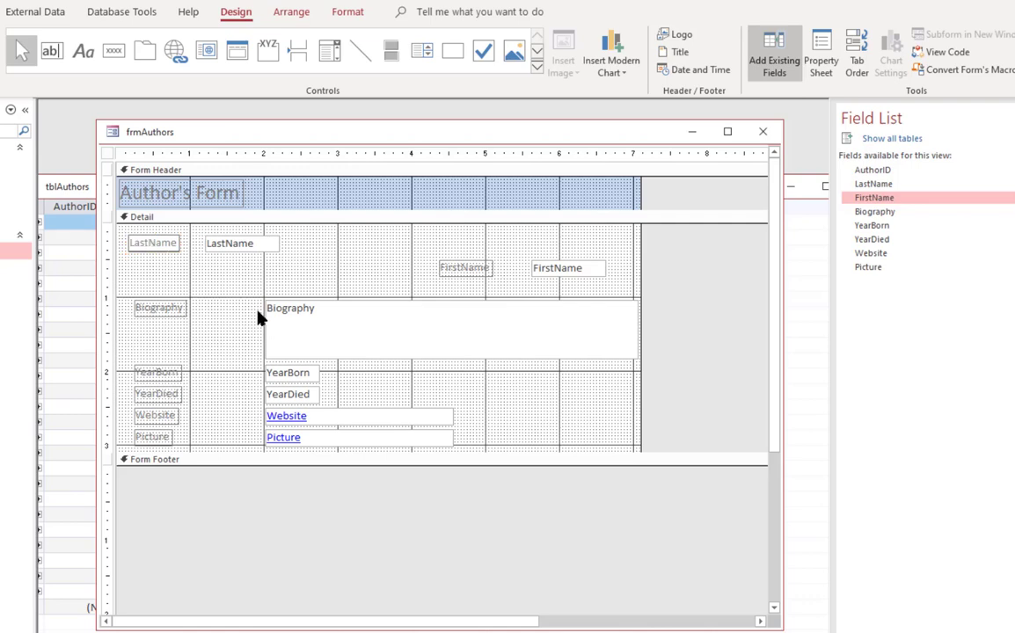
pyautogui.click(193, 331)
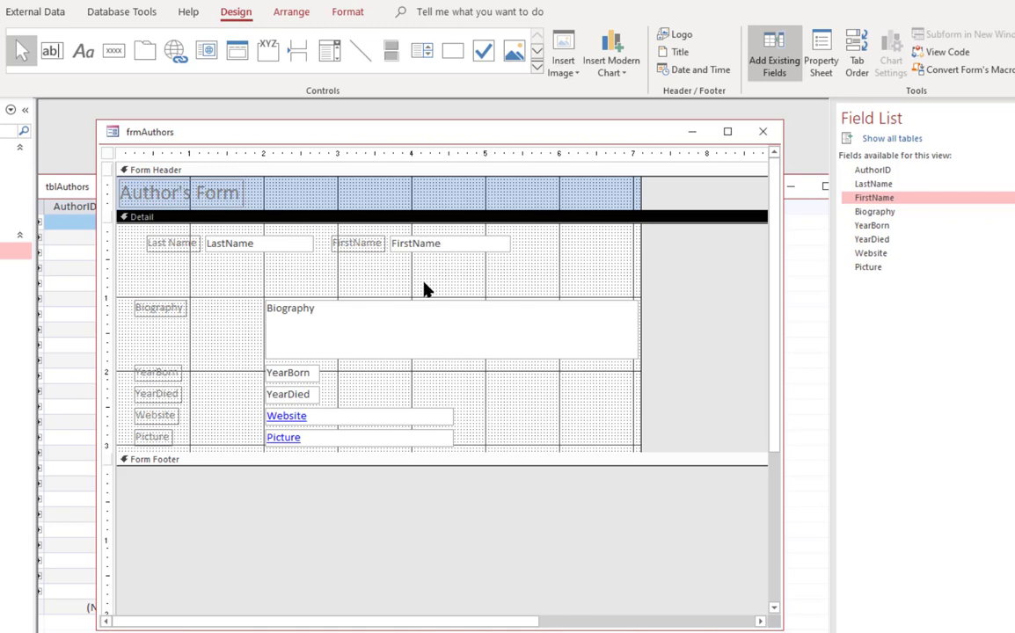
# Step: Move the YearBorn field up under the name row, aligning label and box
pyautogui.moveTo(295, 374); pyautogui.dragTo(279, 269)
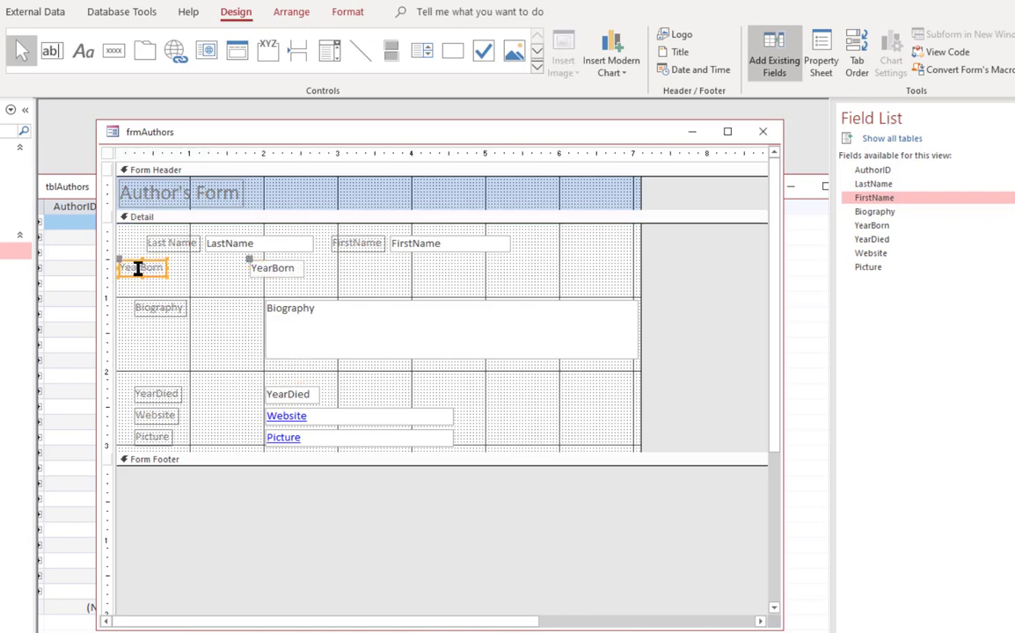
pyautogui.moveTo(145, 268); pyautogui.dragTo(197, 272)
pyautogui.moveTo(299, 265); pyautogui.dragTo(227, 266)
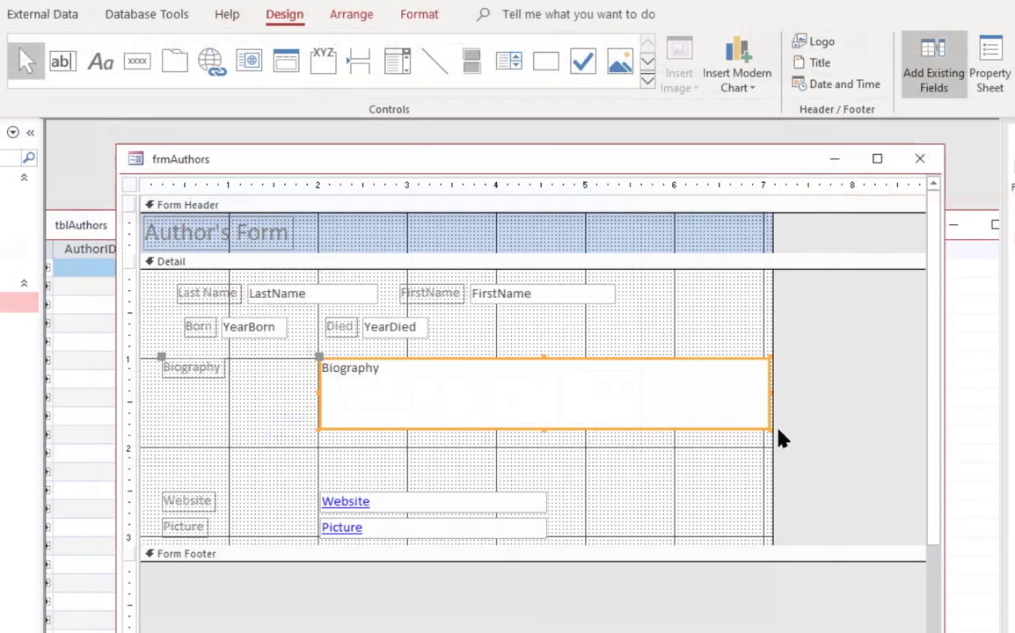
# Step: Move the Biography box beside its label and widen it
pyautogui.moveTo(642, 359); pyautogui.dragTo(566, 357)
pyautogui.click(156, 362)
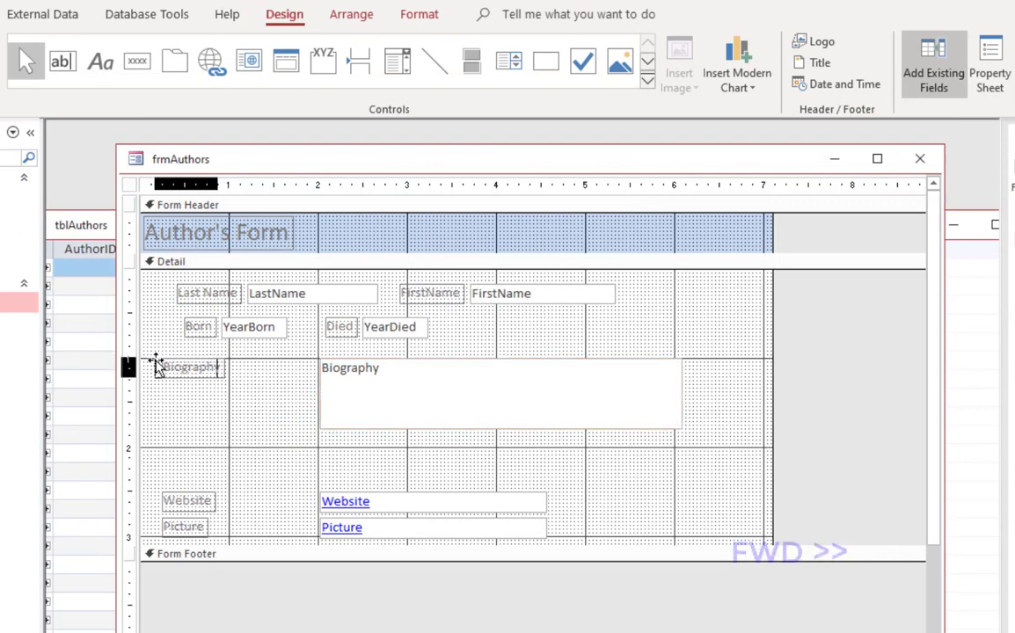
pyautogui.moveTo(156, 363); pyautogui.dragTo(229, 368)
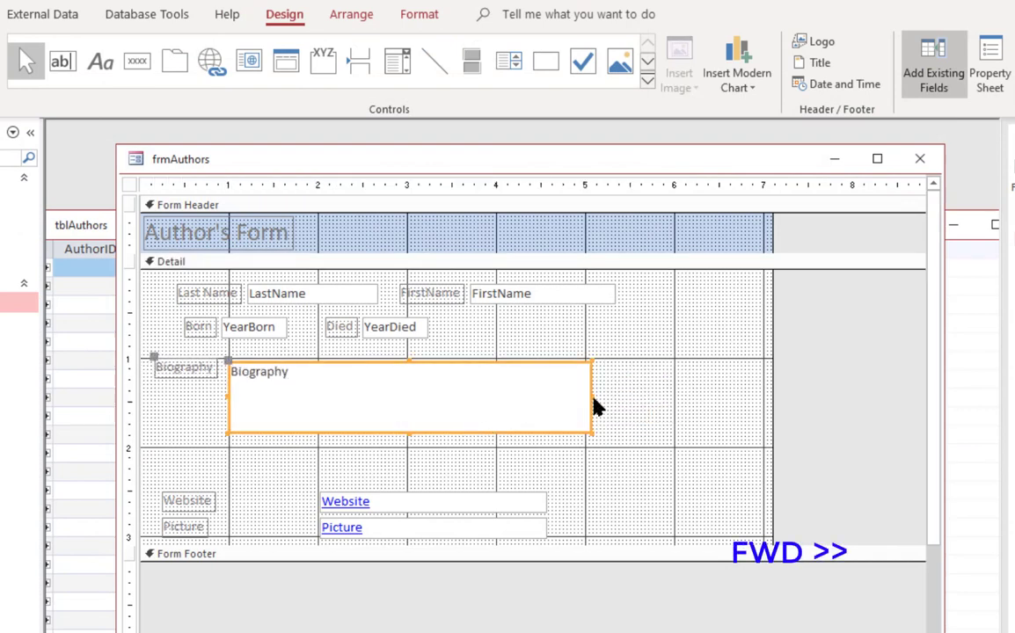
pyautogui.moveTo(595, 408); pyautogui.dragTo(613, 406)
# Step: Move the Website label and box up under Biography and widen the box
pyautogui.click(413, 442)
pyautogui.click(180, 501)
pyautogui.moveTo(164, 493); pyautogui.dragTo(150, 438)
pyautogui.click(319, 492)
pyautogui.moveTo(319, 495); pyautogui.dragTo(223, 440)
pyautogui.click(548, 495)
pyautogui.click(440, 448)
pyautogui.moveTo(456, 450); pyautogui.dragTo(551, 468)
pyautogui.click(492, 538)
# Step: Move the Picture label and box up under Website
pyautogui.moveTo(165, 525); pyautogui.dragTo(165, 464)
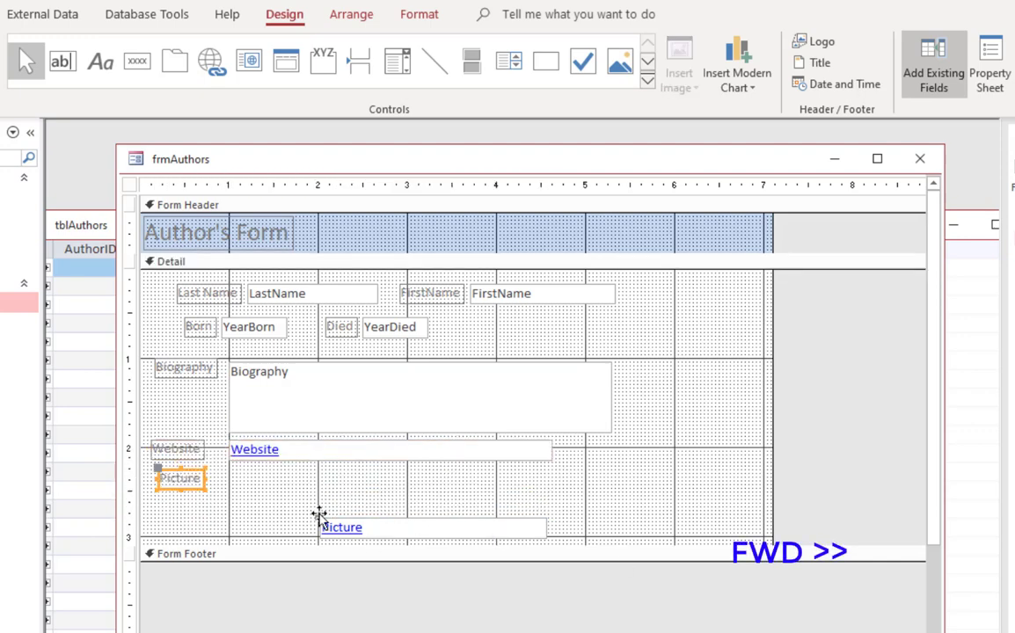
pyautogui.moveTo(321, 526); pyautogui.dragTo(226, 465)
pyautogui.click(436, 493)
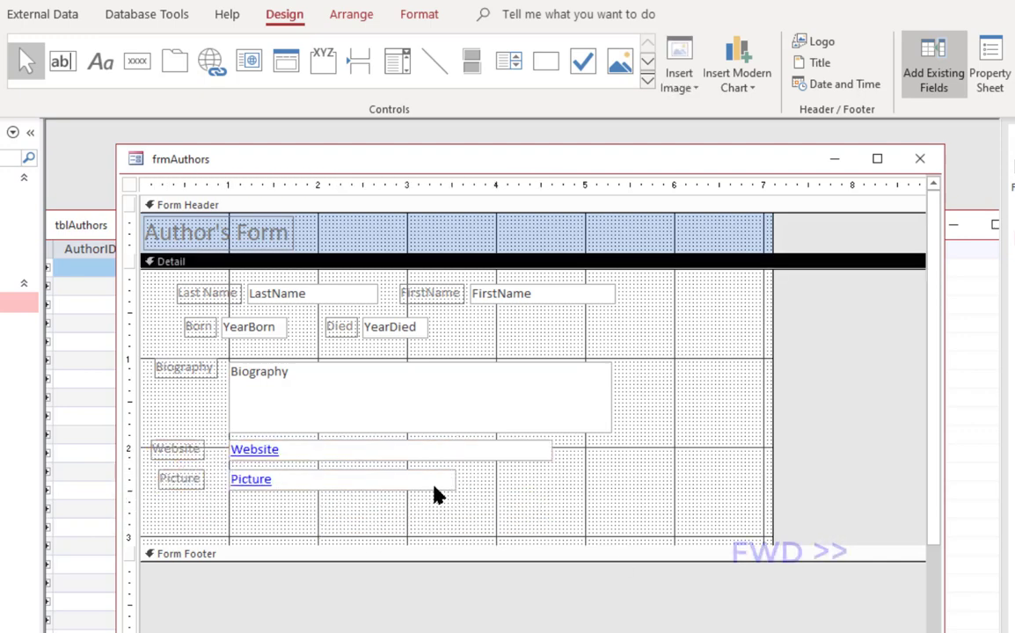
# Step: Shift the YearBorn box and Born label slightly right so they sit together
pyautogui.click(246, 326)
pyautogui.moveTo(246, 326); pyautogui.dragTo(272, 325)
pyautogui.click(449, 366)
pyautogui.click(186, 321)
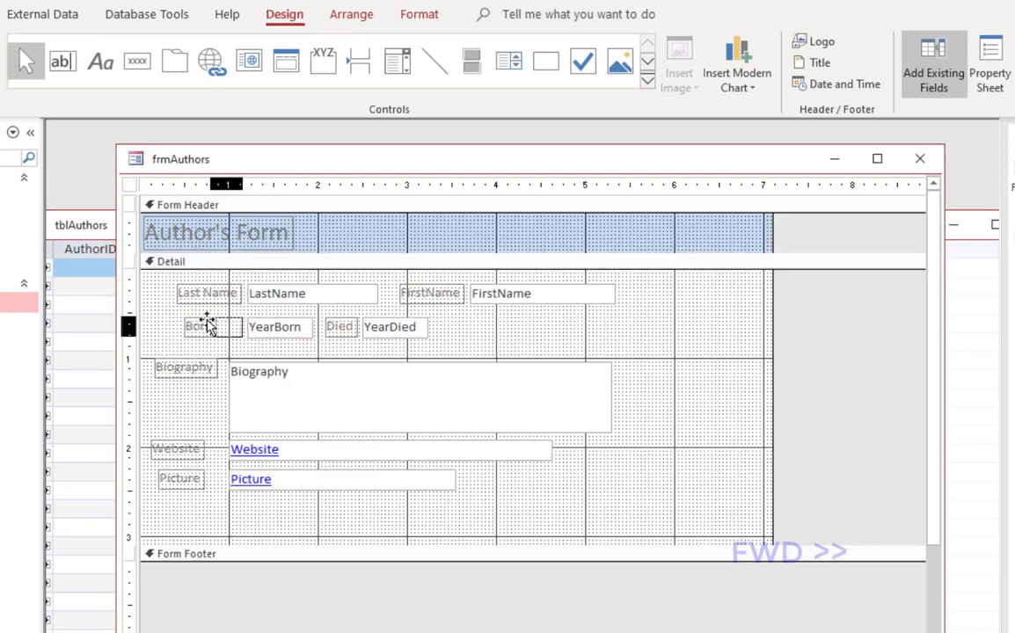
pyautogui.moveTo(207, 323); pyautogui.dragTo(233, 324)
pyautogui.click(566, 475)
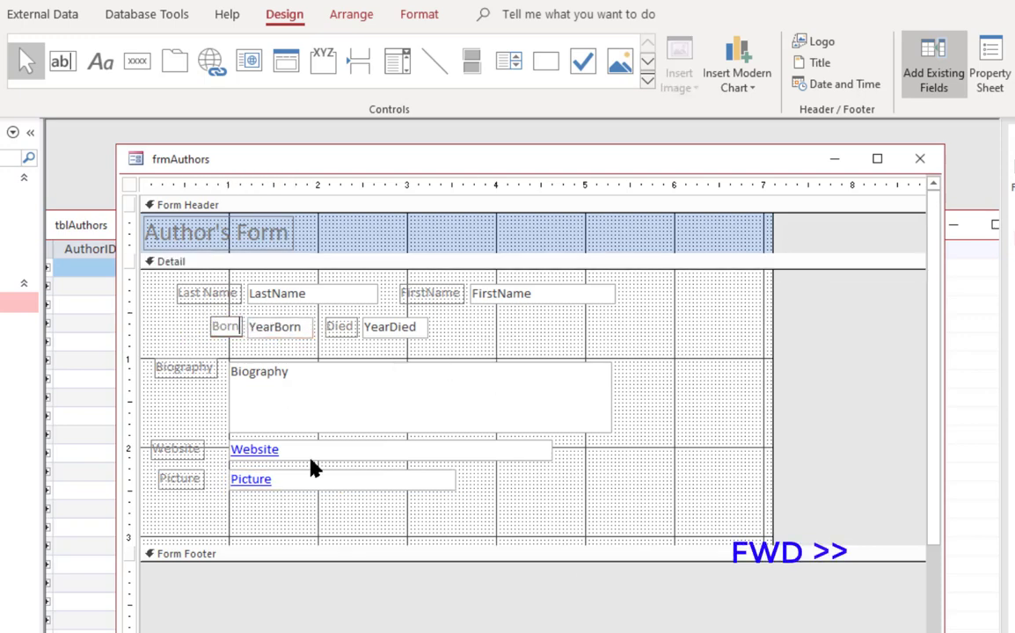
# Step: Shorten the Detail section and nudge the Biography, Website and Picture controls right
pyautogui.moveTo(718, 549); pyautogui.dragTo(256, 518)
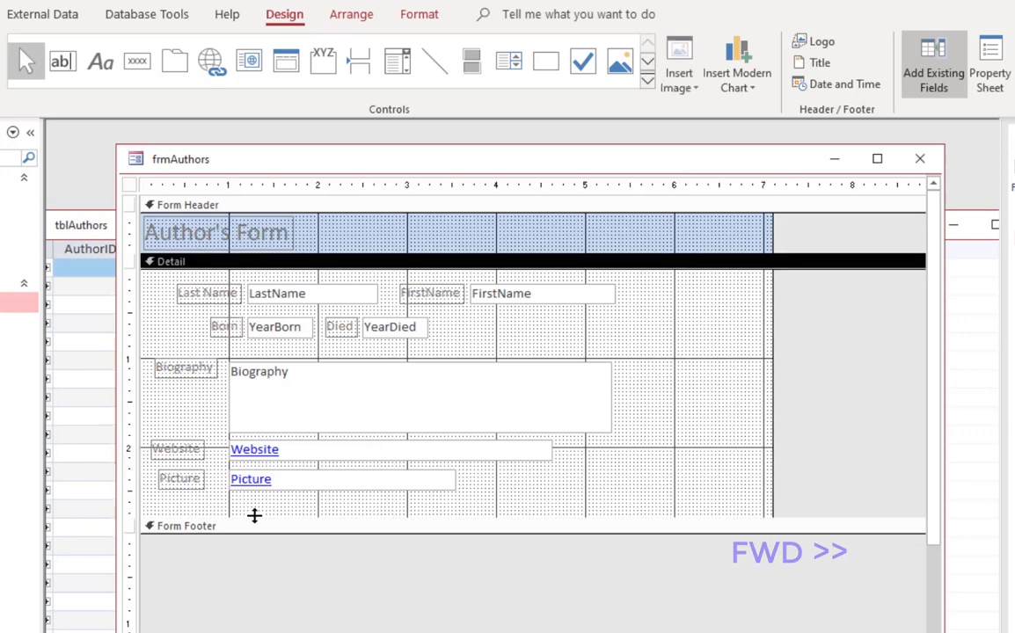
pyautogui.moveTo(321, 510); pyautogui.dragTo(154, 356)
pyautogui.moveTo(364, 422); pyautogui.dragTo(383, 421)
pyautogui.click(598, 505)
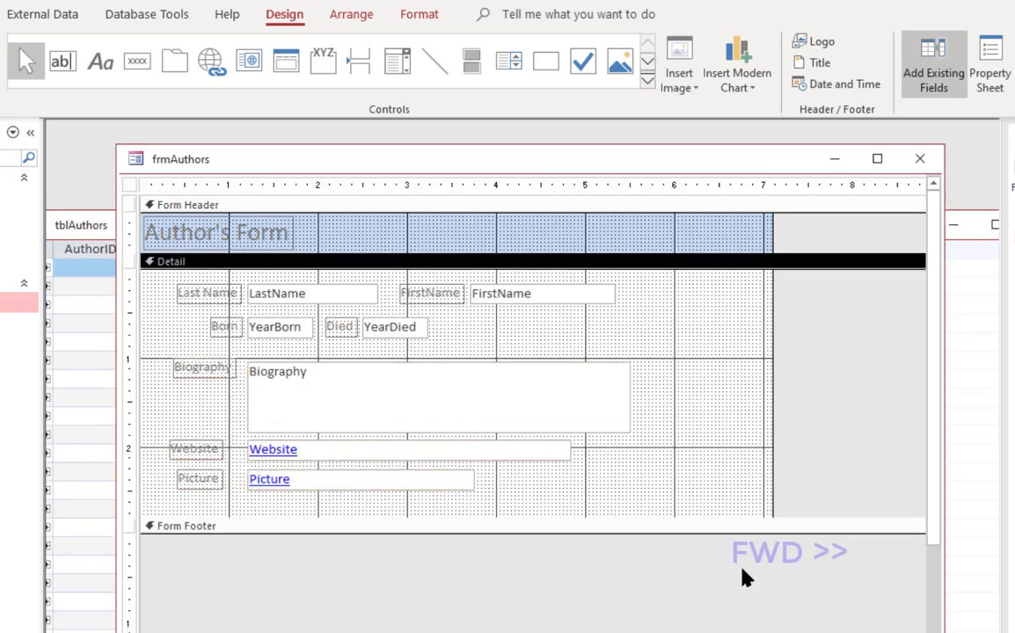
pyautogui.moveTo(440, 330); pyautogui.dragTo(286, 344)
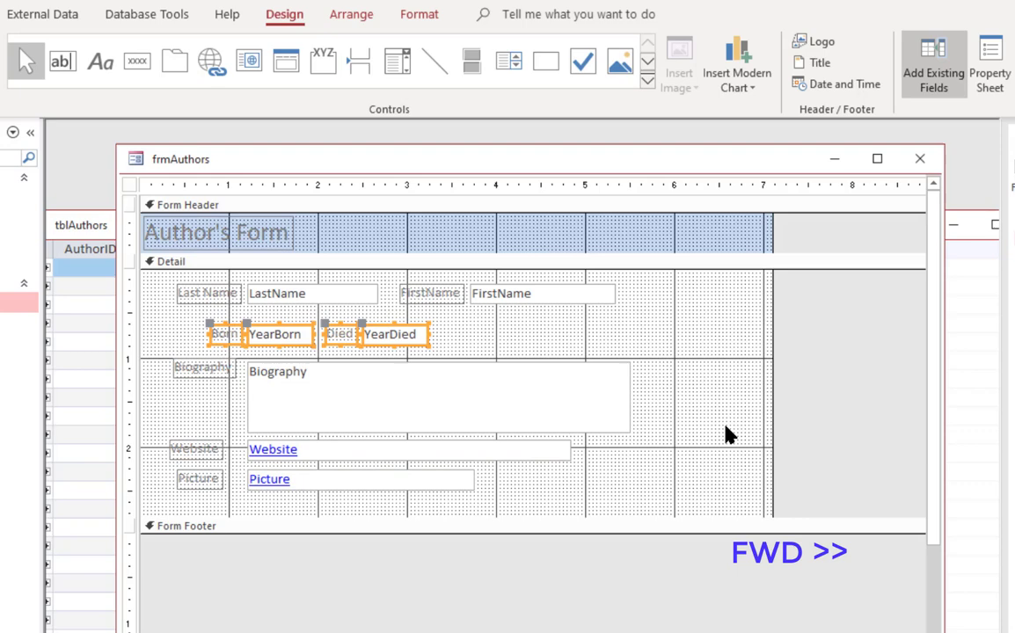
pyautogui.click(725, 435)
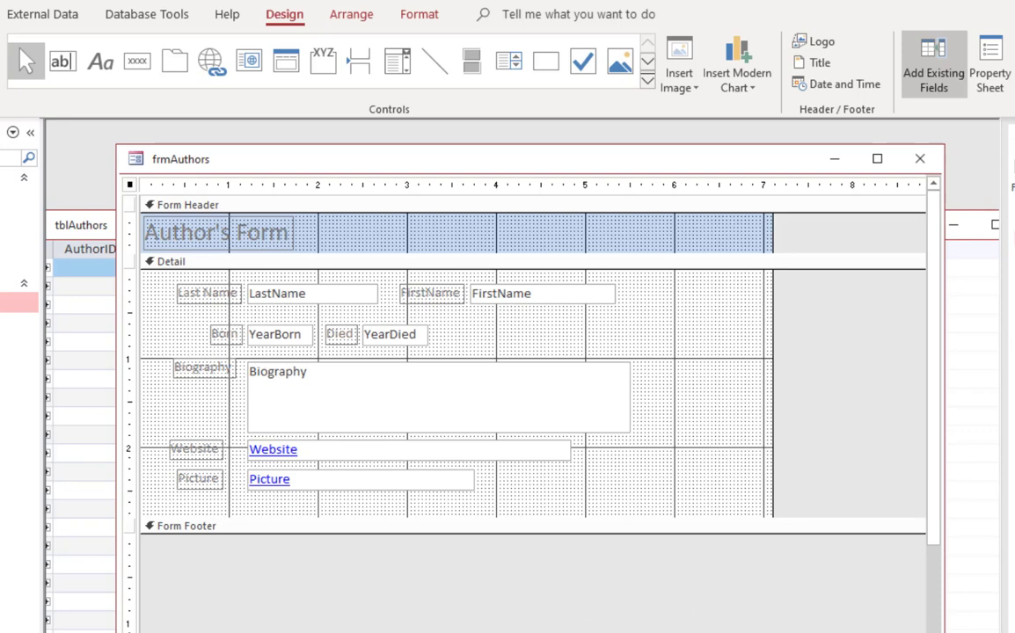
# Step: Preview frmAuthors in Form view with F5, return to Design view, and open the design tools
pyautogui.press('F5')
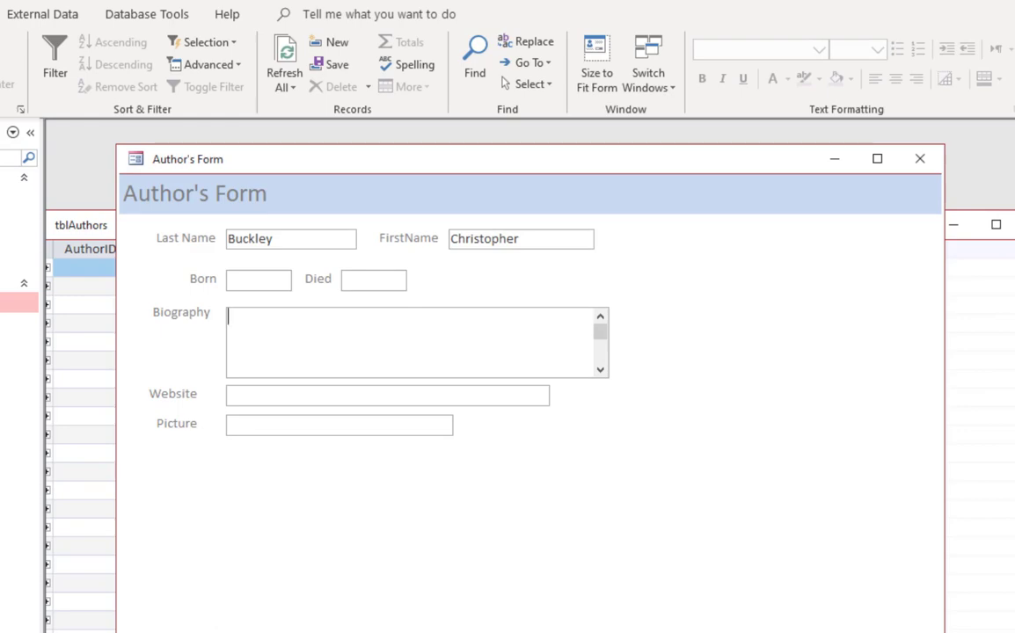
pyautogui.hotkey('ctrl', '.')
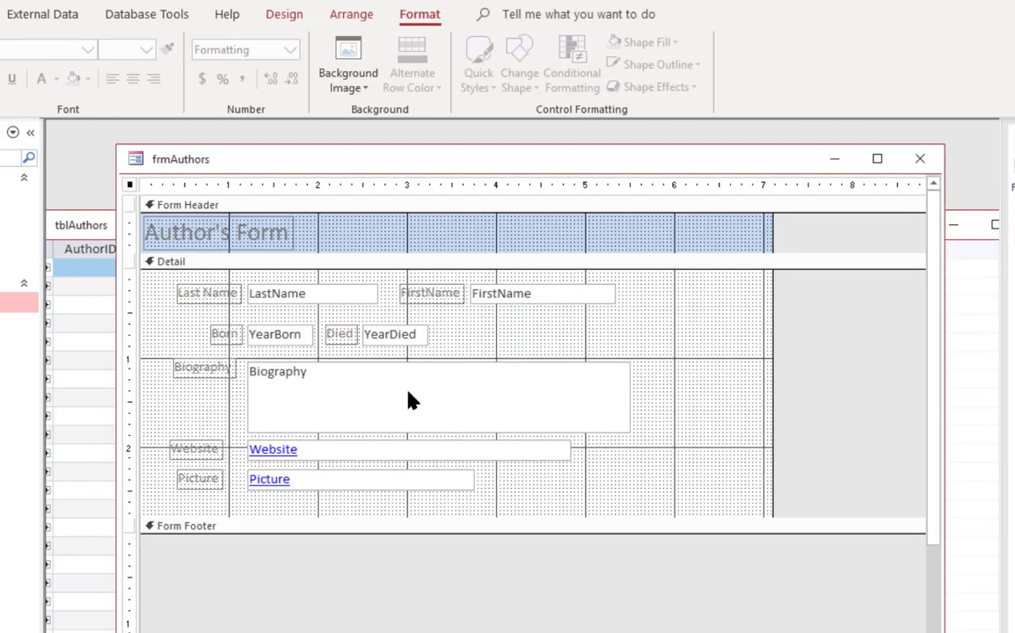
pyautogui.click(283, 15)
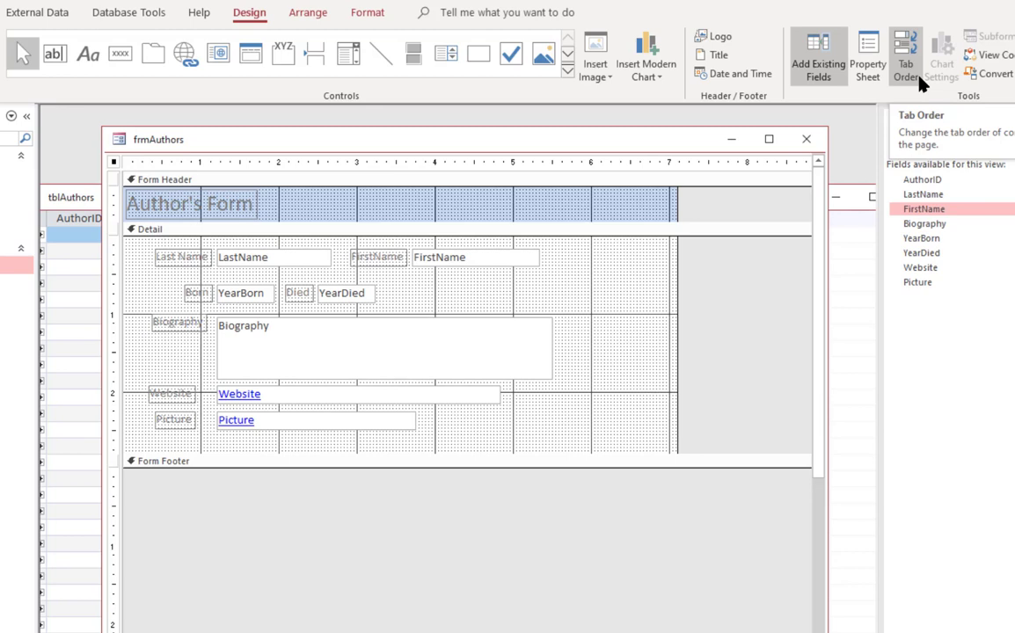
pyautogui.click(920, 82)
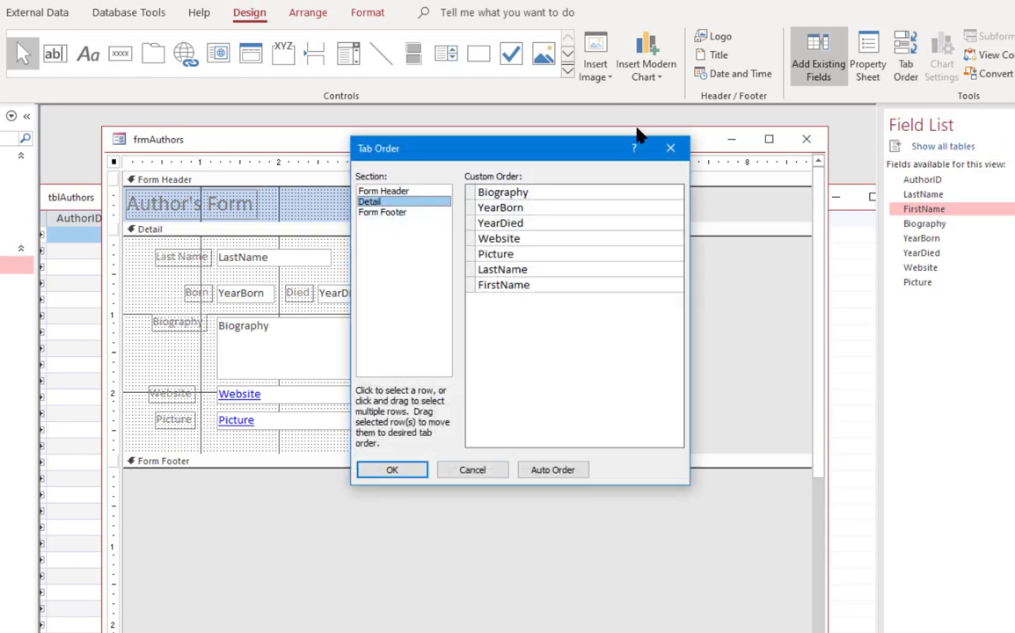
pyautogui.moveTo(492, 160); pyautogui.dragTo(918, 227)
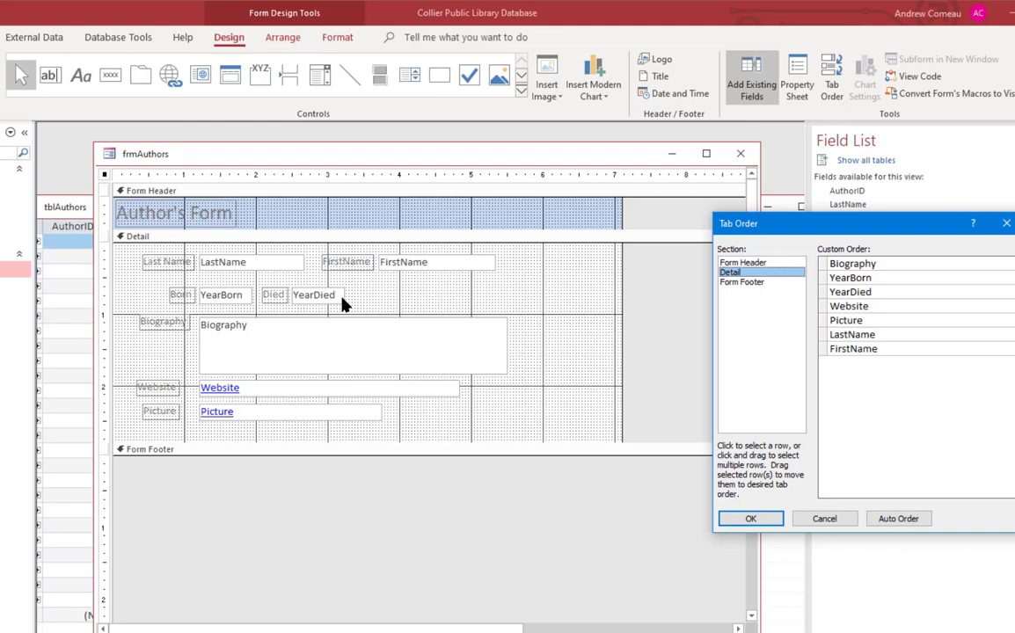
pyautogui.click(1006, 224)
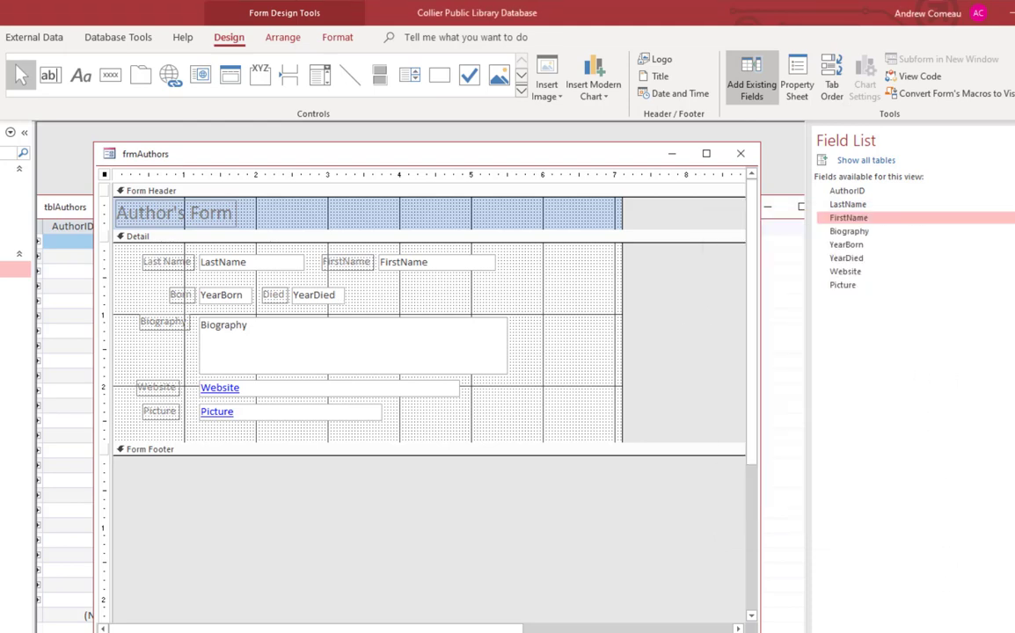
pyautogui.press('F5')
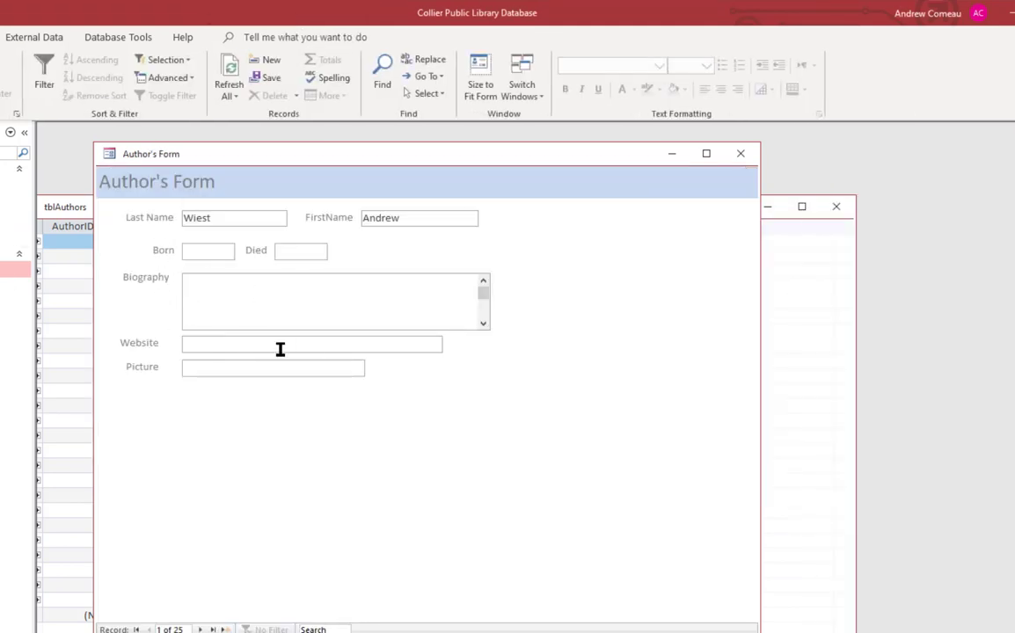
pyautogui.press('Tab')
pyautogui.press('Tab')
pyautogui.press('Tab')
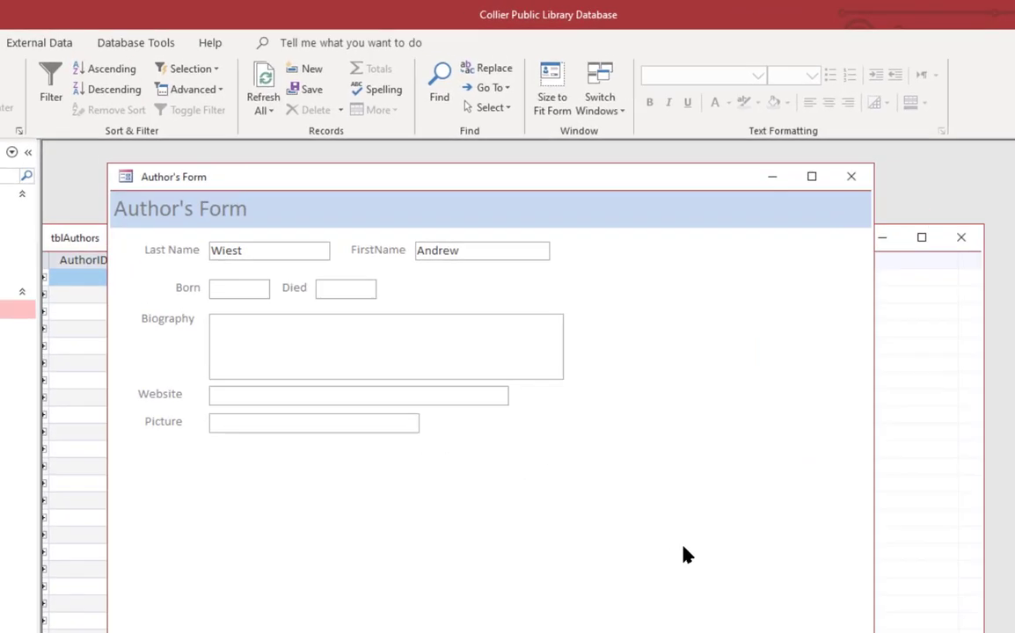
pyautogui.press('Tab')
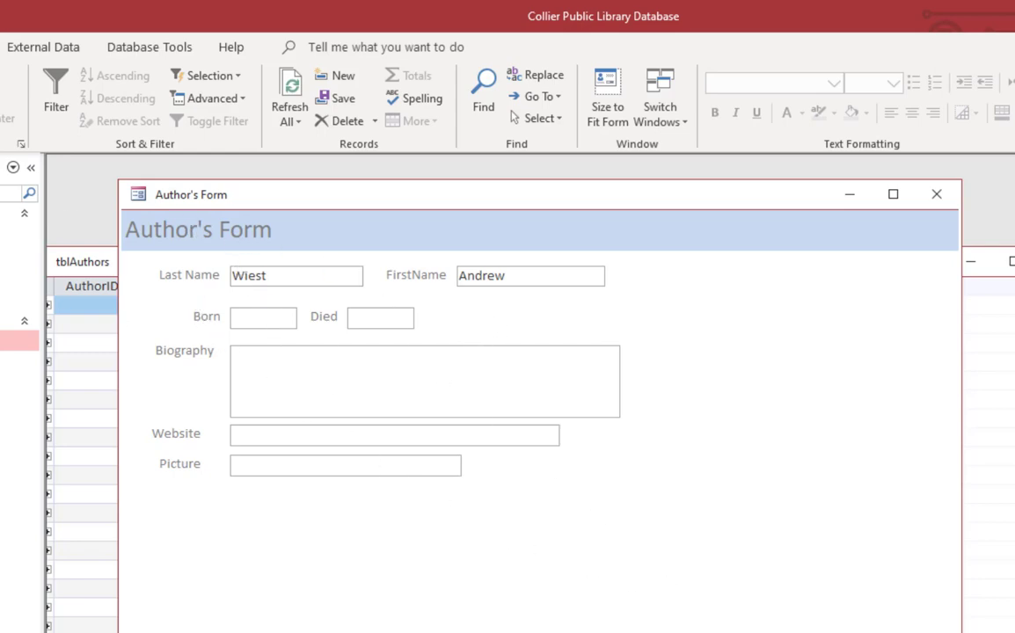
pyautogui.hotkey('ctrl', '.')
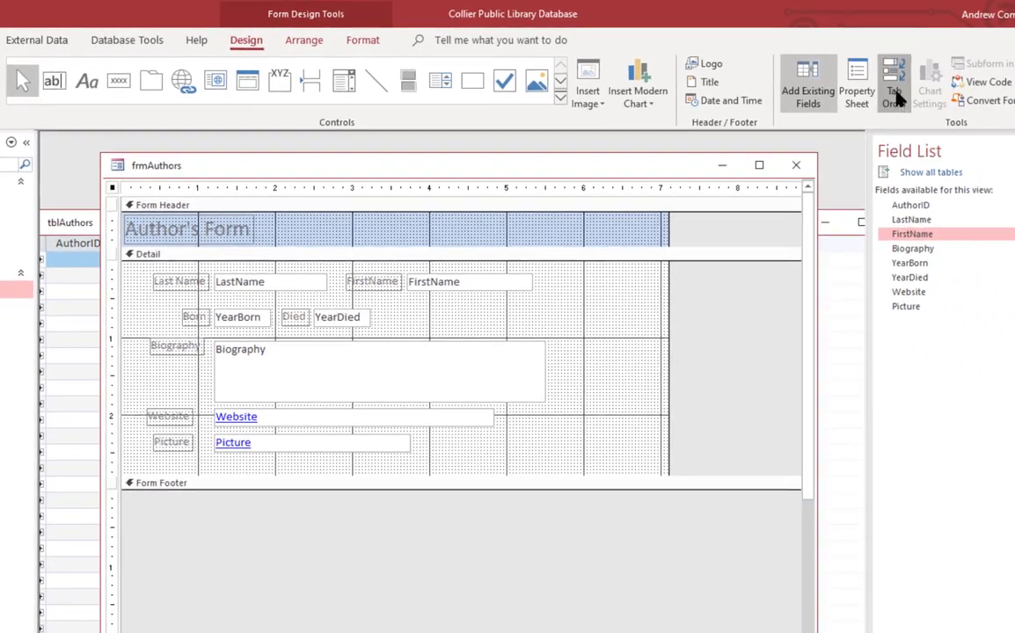
# Step: Auto Order the Detail tabs to LastName, FirstName, YearBorn, YearDied, Biography, Website, Picture
pyautogui.click(954, 101)
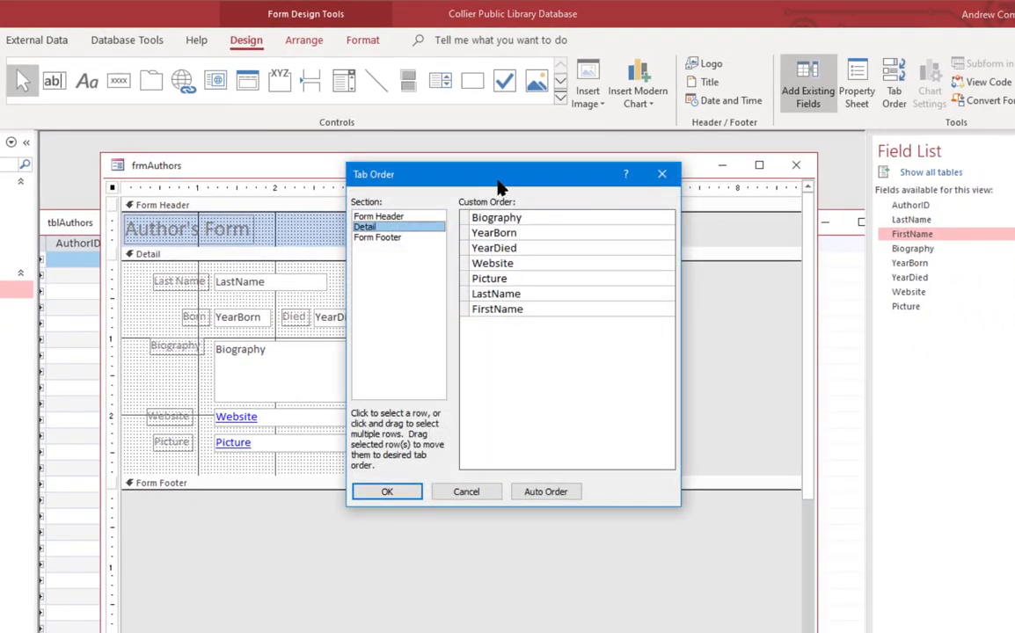
pyautogui.moveTo(482, 178); pyautogui.dragTo(722, 213)
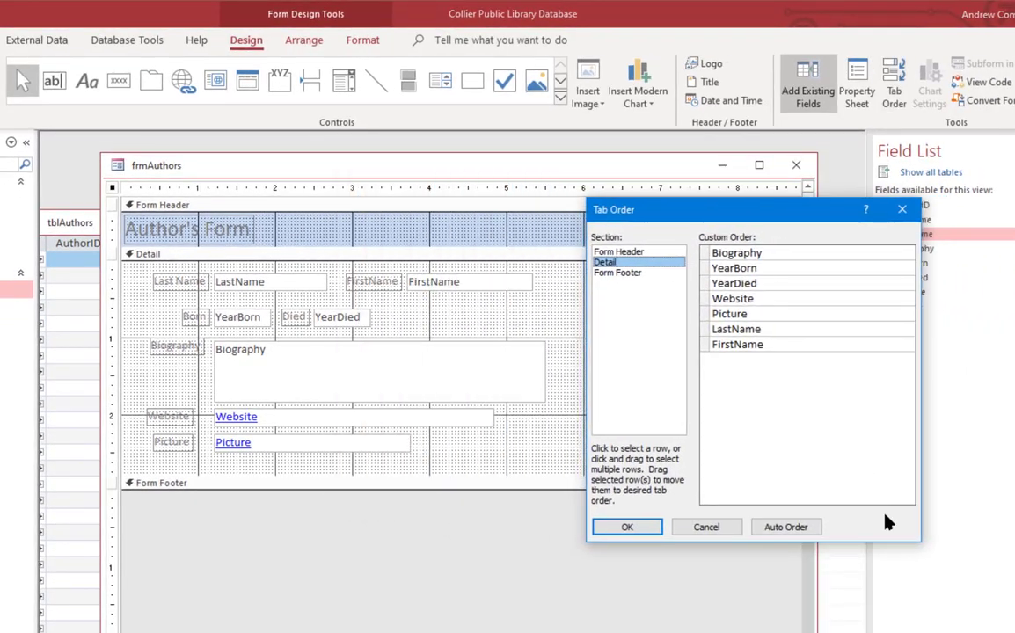
pyautogui.click(787, 528)
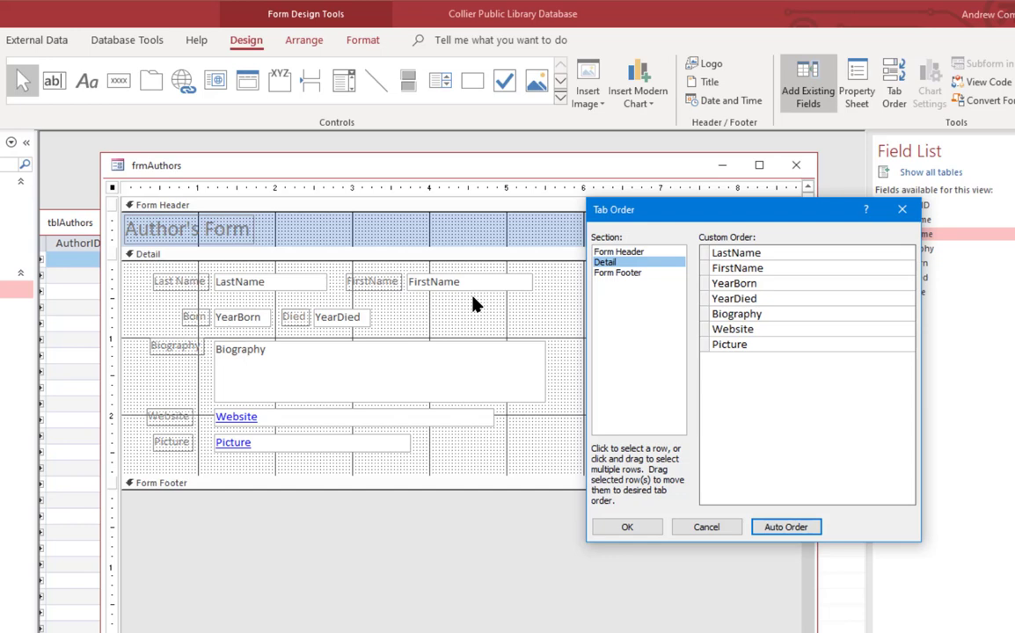
pyautogui.click(708, 345)
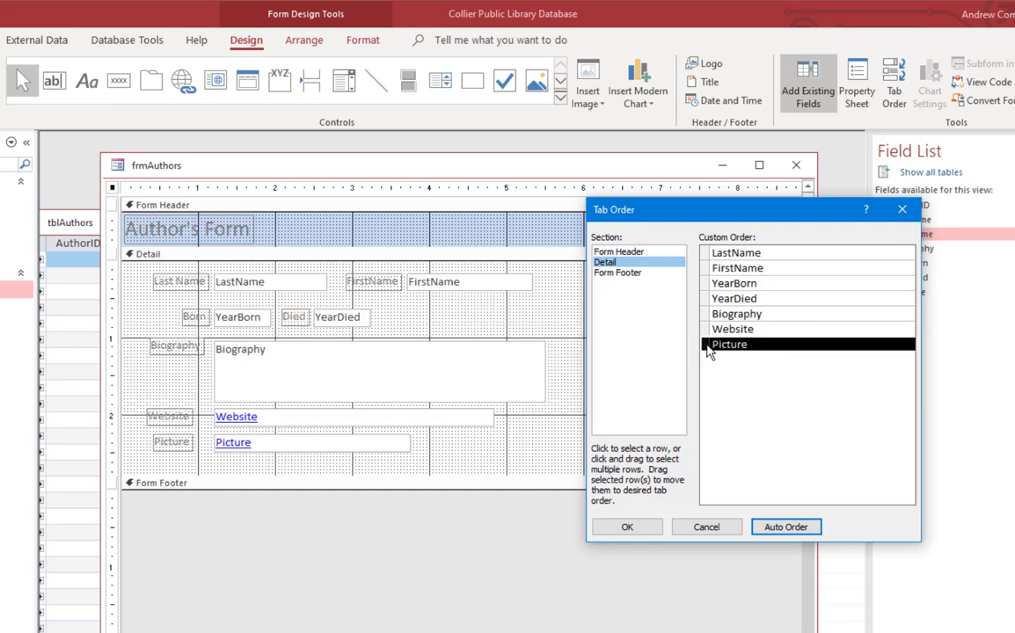
pyautogui.moveTo(709, 346); pyautogui.dragTo(682, 423)
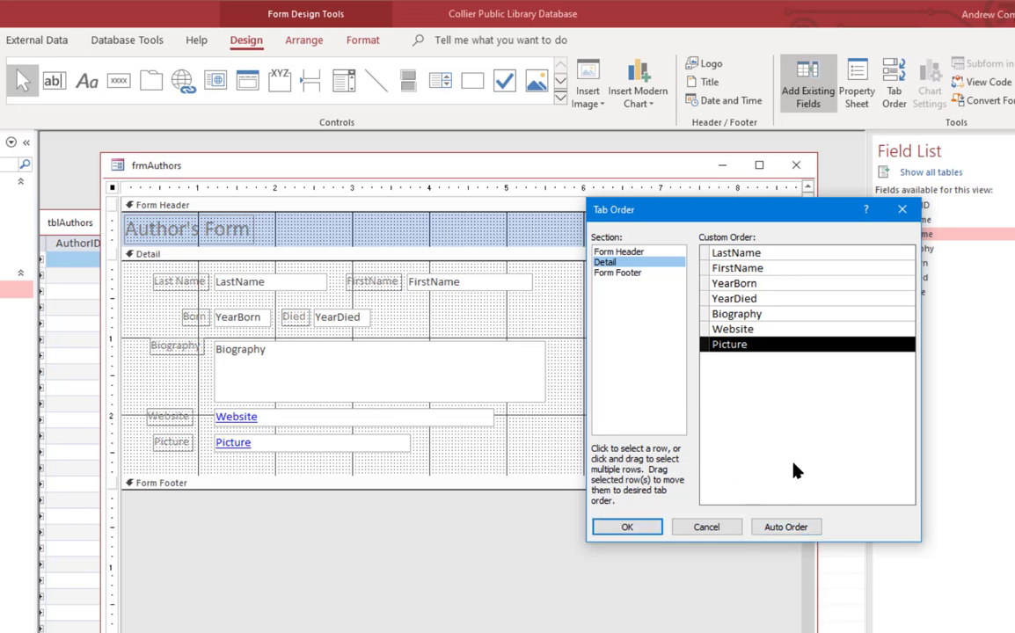
# Step: Accept the tab order and test tabbing from Last Name to Website in Form view
pyautogui.click(630, 529)
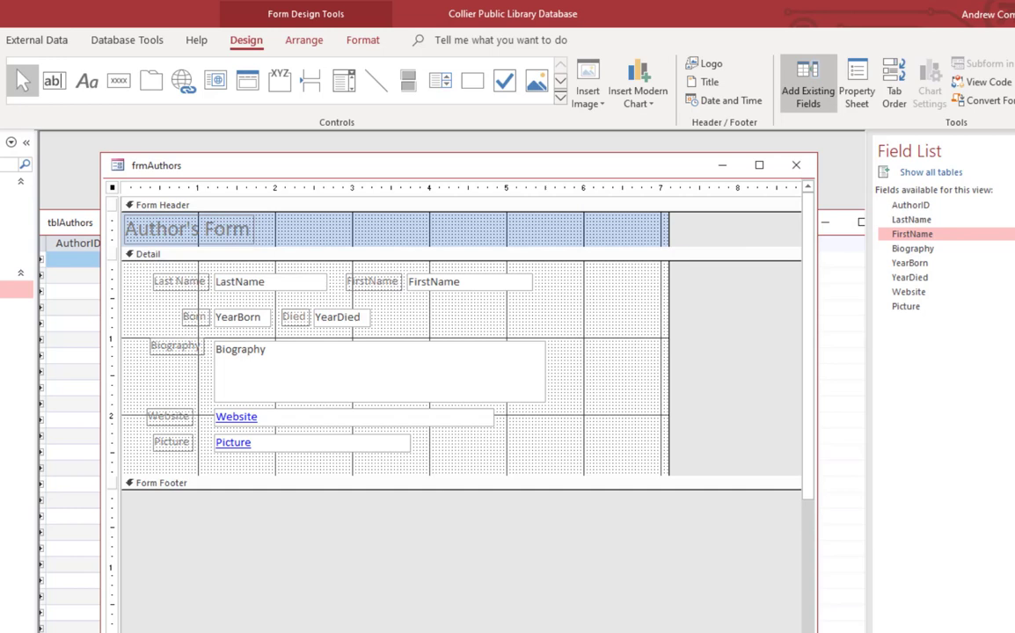
pyautogui.press('F5')
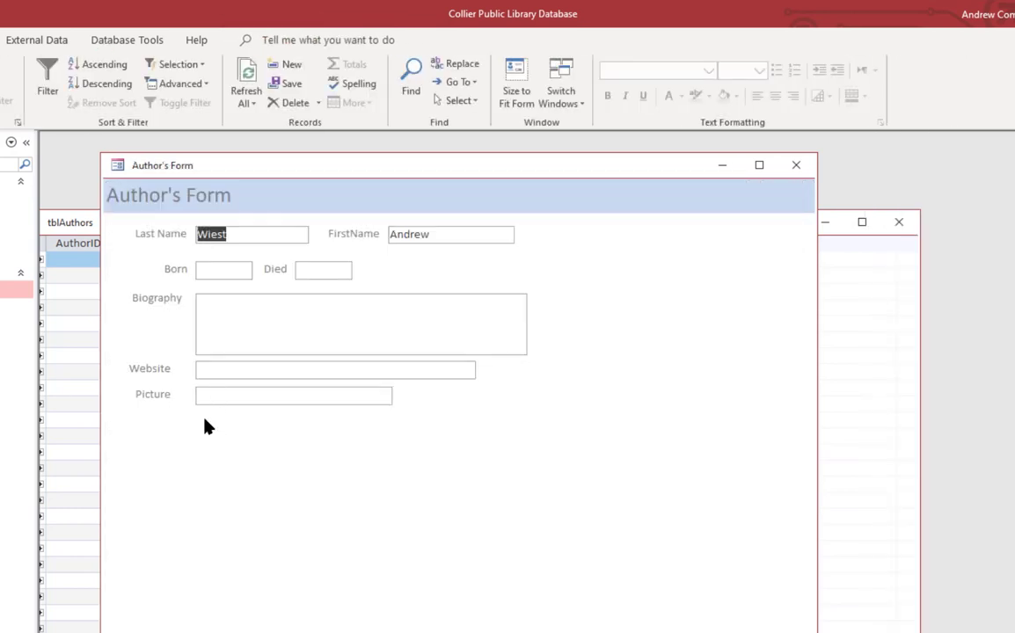
pyautogui.press('Tab')
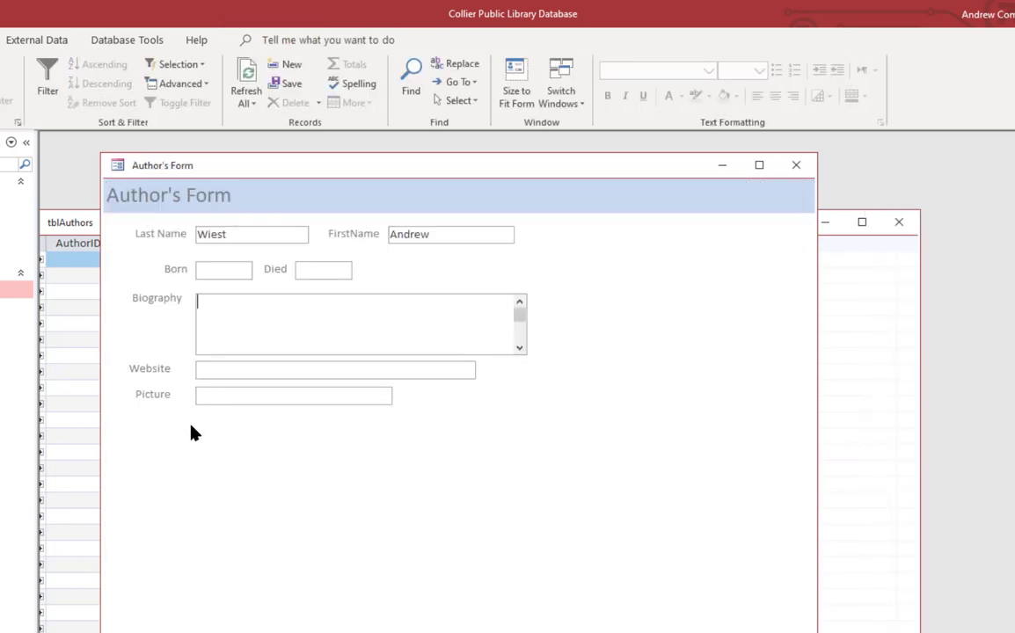
pyautogui.press('Tab')
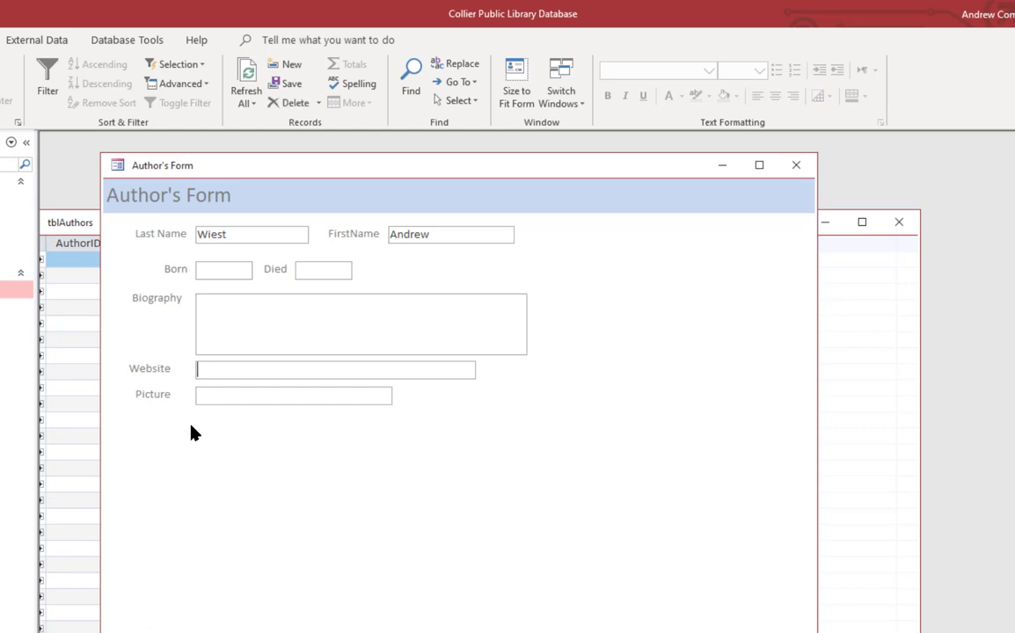
# Step: Toggle Design view and back, page to Frank Herbert's record, and briefly try Find
pyautogui.hotkey('ctrl', '.')
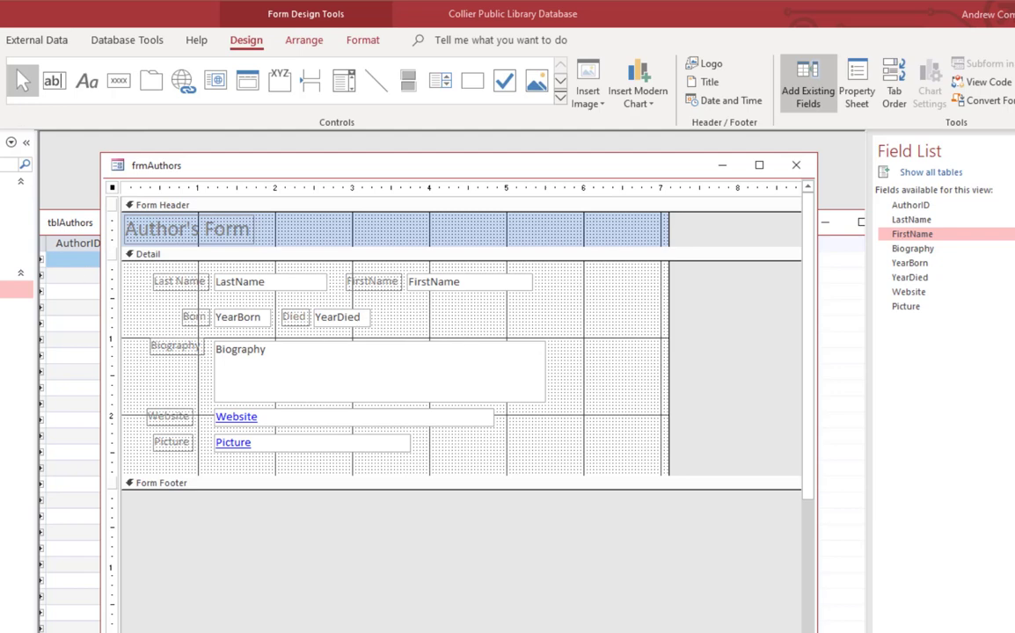
pyautogui.hotkey('ctrl', '.')
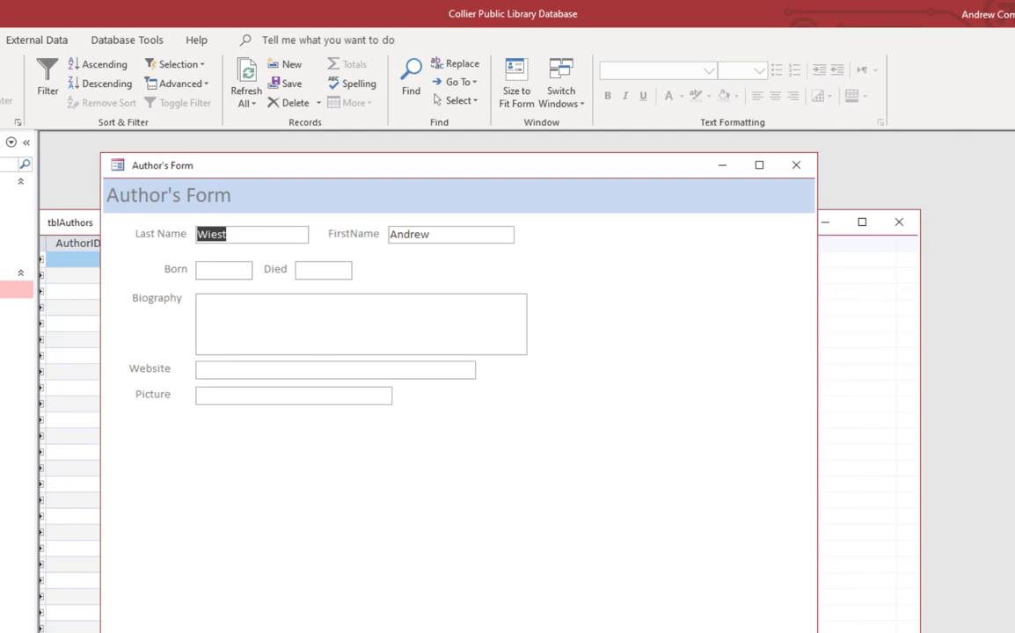
pyautogui.press('pagedown')
pyautogui.press('pagedown')
pyautogui.press('pagedown')
pyautogui.press('pagedown')
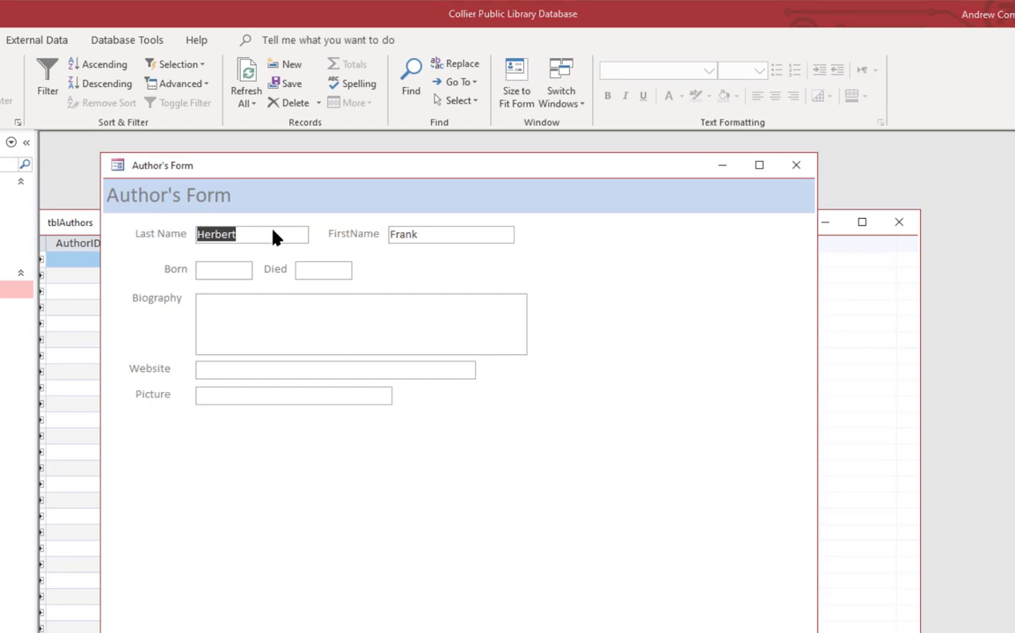
pyautogui.click(245, 233)
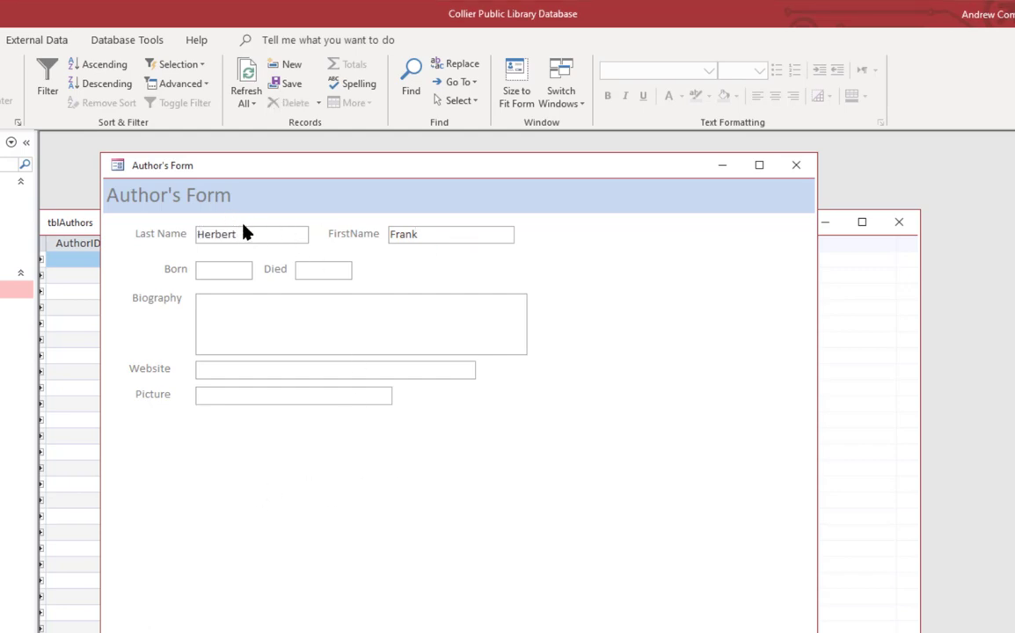
pyautogui.click(410, 91)
pyautogui.click(703, 447)
# Step: Find 'Vonnegut' to show Kurt Vonnegut's record, then dismiss the Last Name shortcut menu
pyautogui.hotkey('ctrl', 'f')
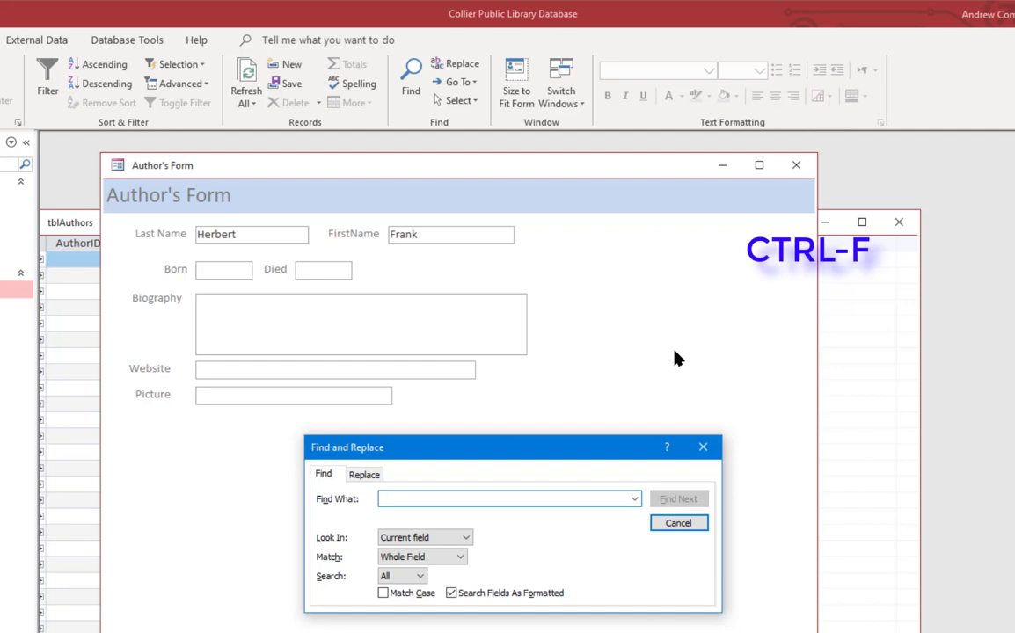
pyautogui.write('Vonnegut')
pyautogui.click(678, 499)
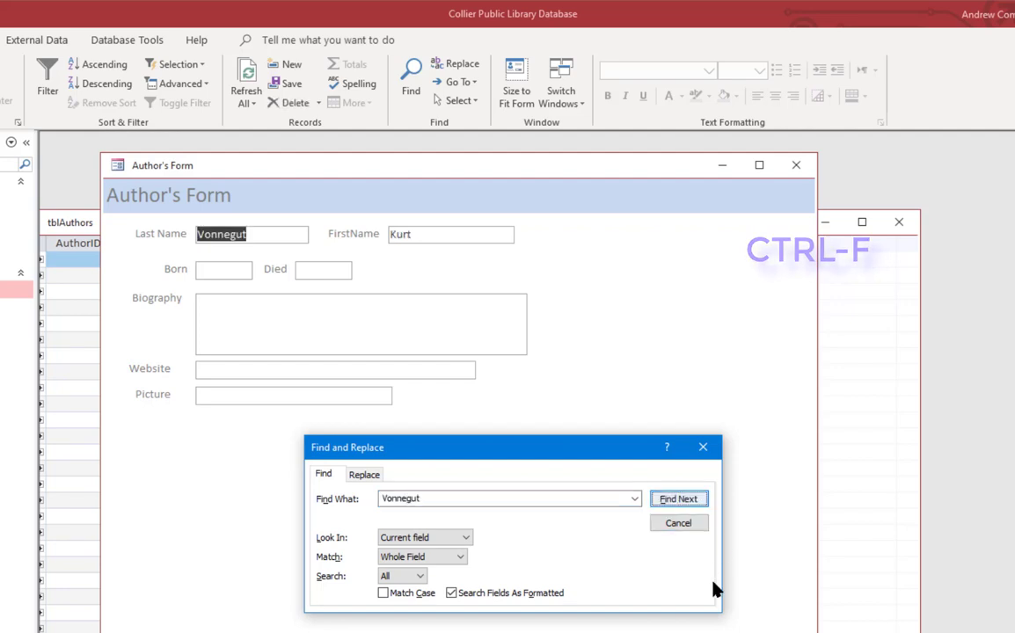
pyautogui.click(679, 524)
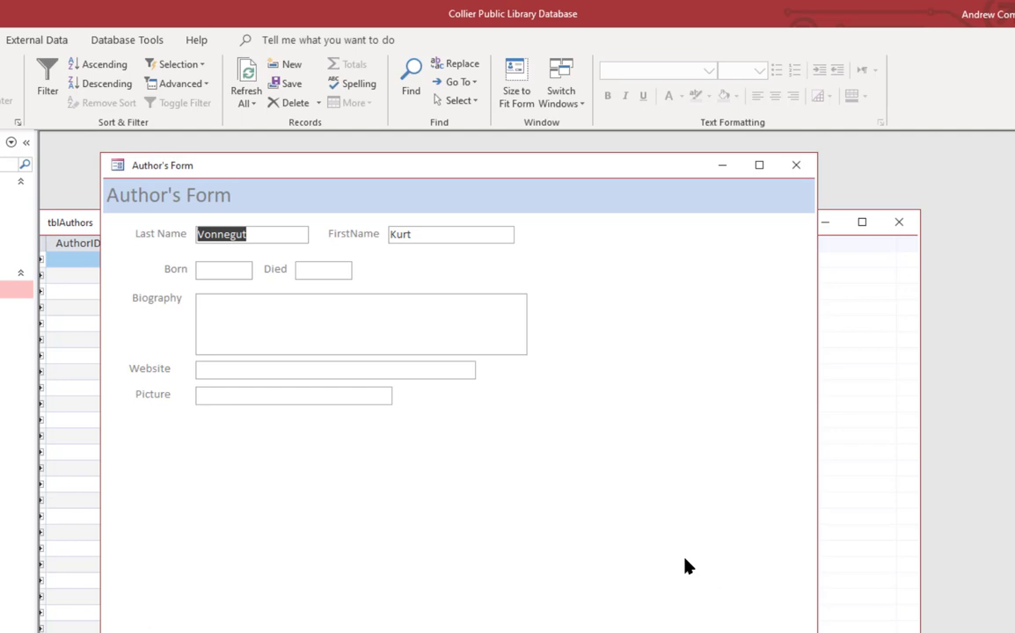
pyautogui.rightClick(249, 236)
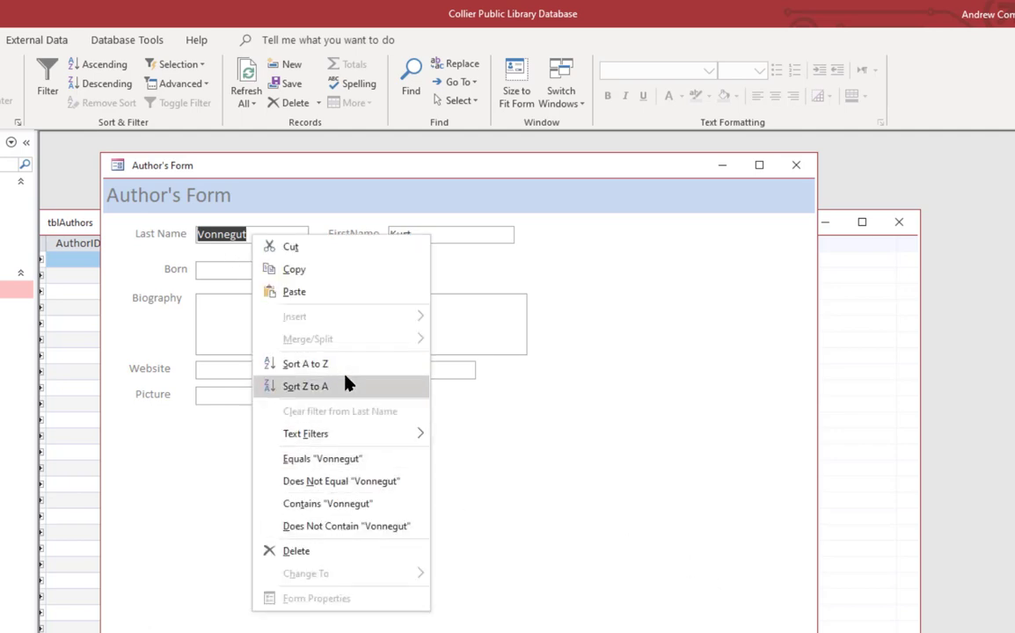
pyautogui.click(615, 378)
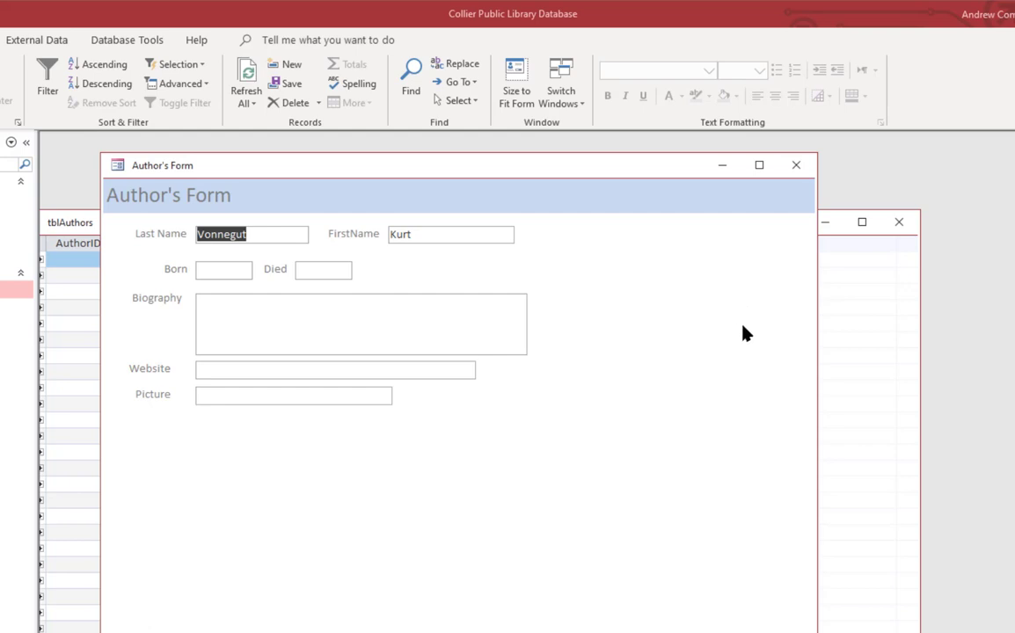
# Step: Put frmAuthors in Design view and place a combo box in the Form Header
pyautogui.rightClick(576, 246)
pyautogui.click(637, 295)
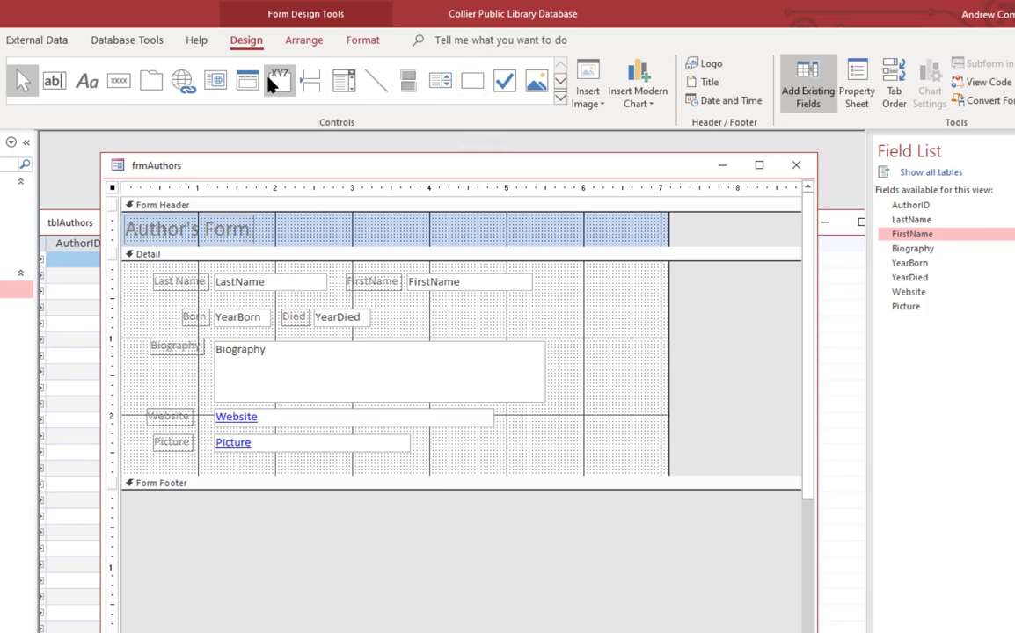
pyautogui.click(344, 81)
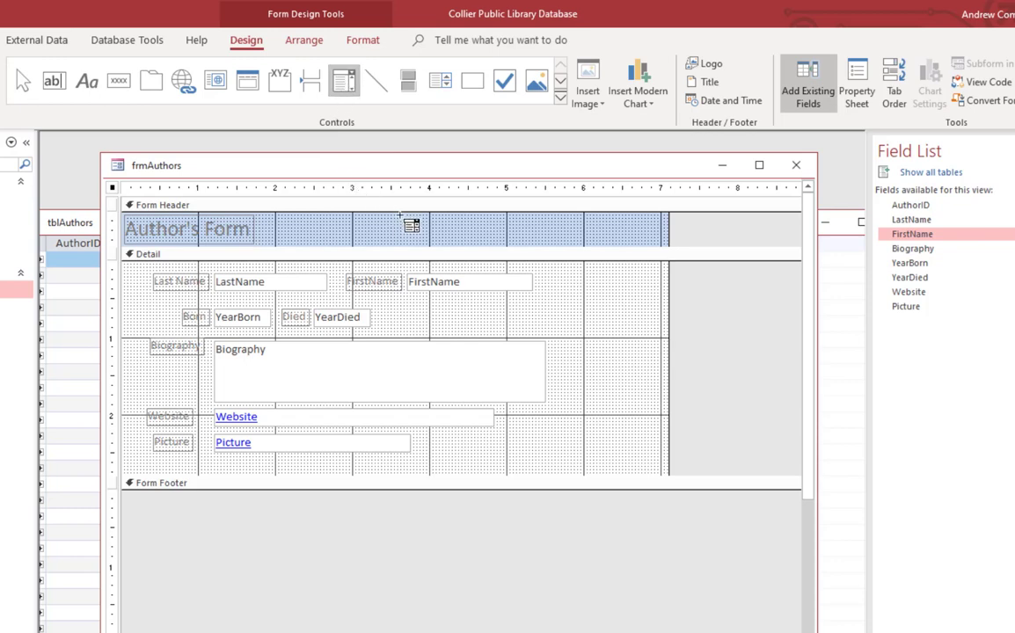
pyautogui.click(392, 218)
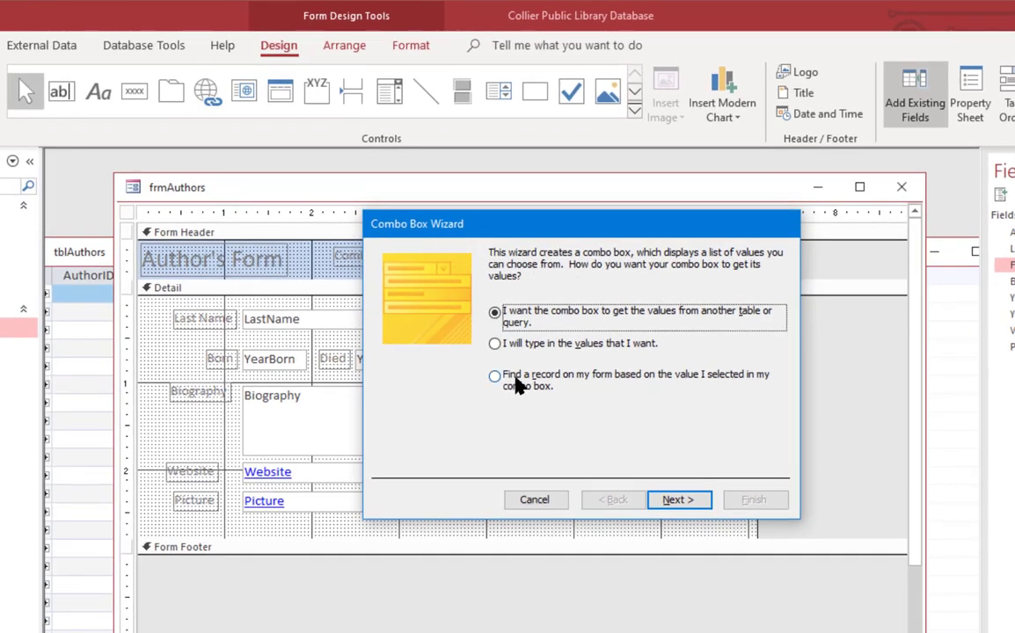
# Step: Build a find-record combo box on LastName labelled 'Search by Last Name:' with the wizard
pyautogui.click(517, 385)
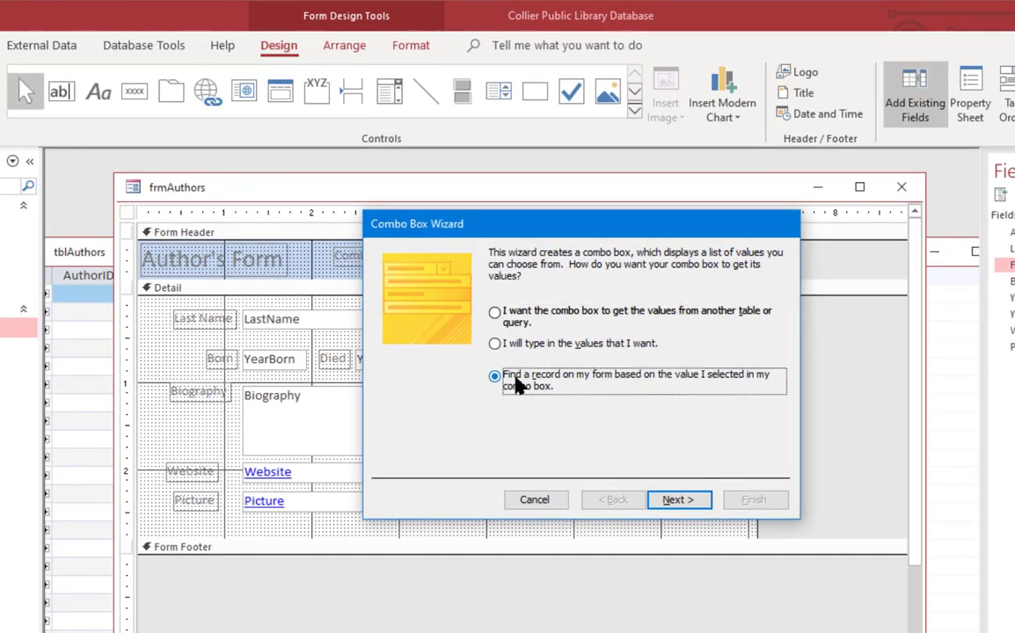
pyautogui.click(670, 499)
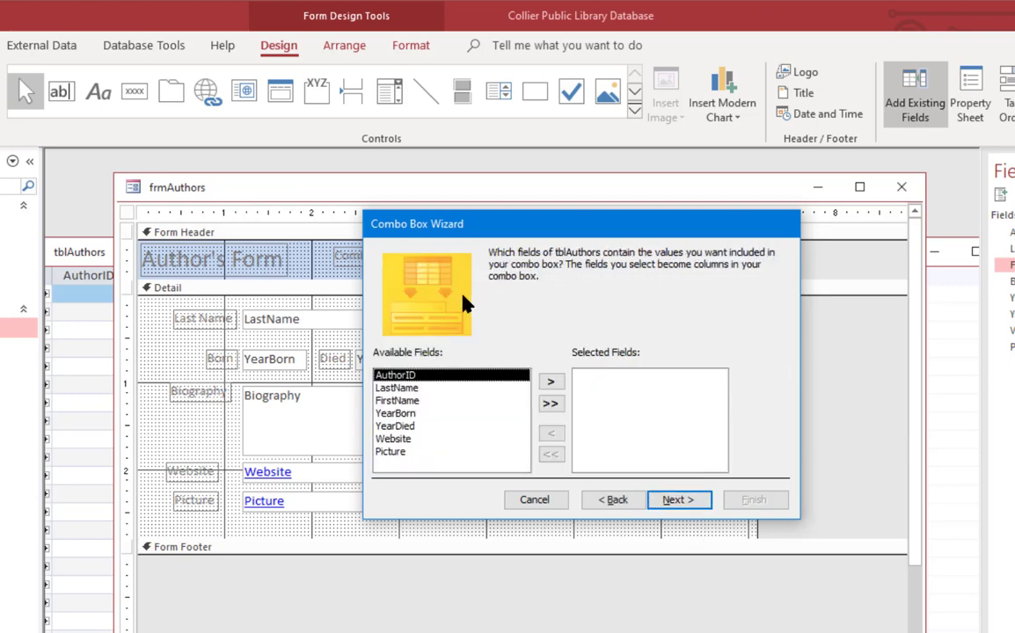
pyautogui.doubleClick(401, 388)
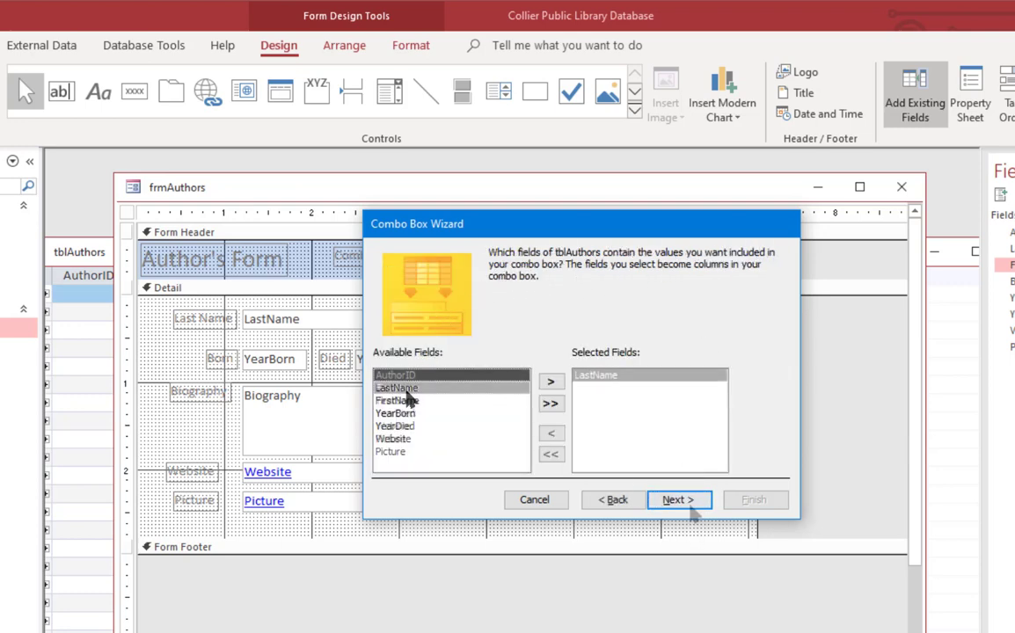
pyautogui.click(677, 499)
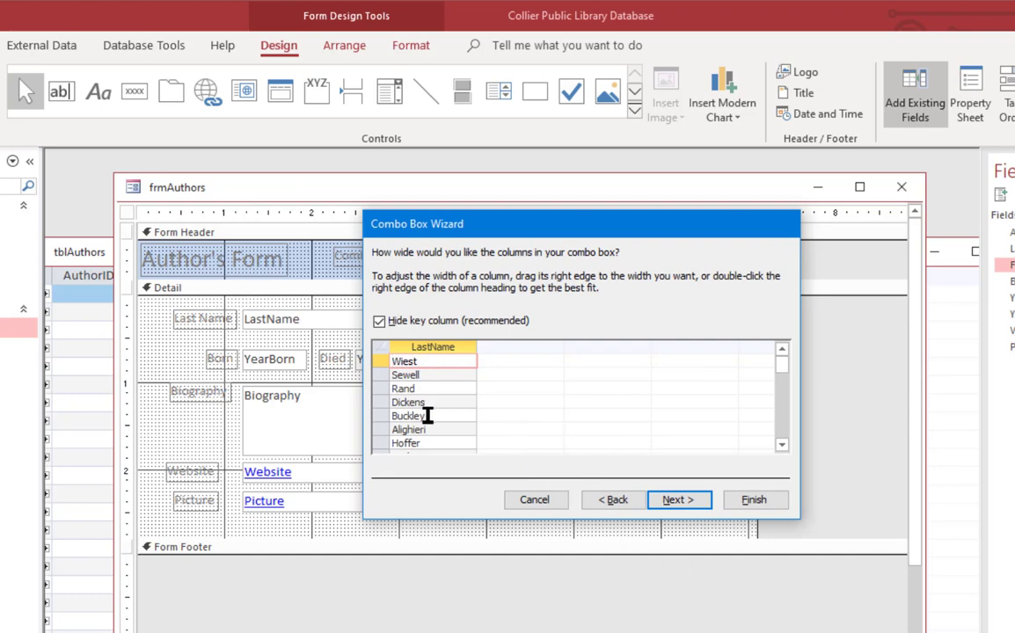
pyautogui.click(695, 499)
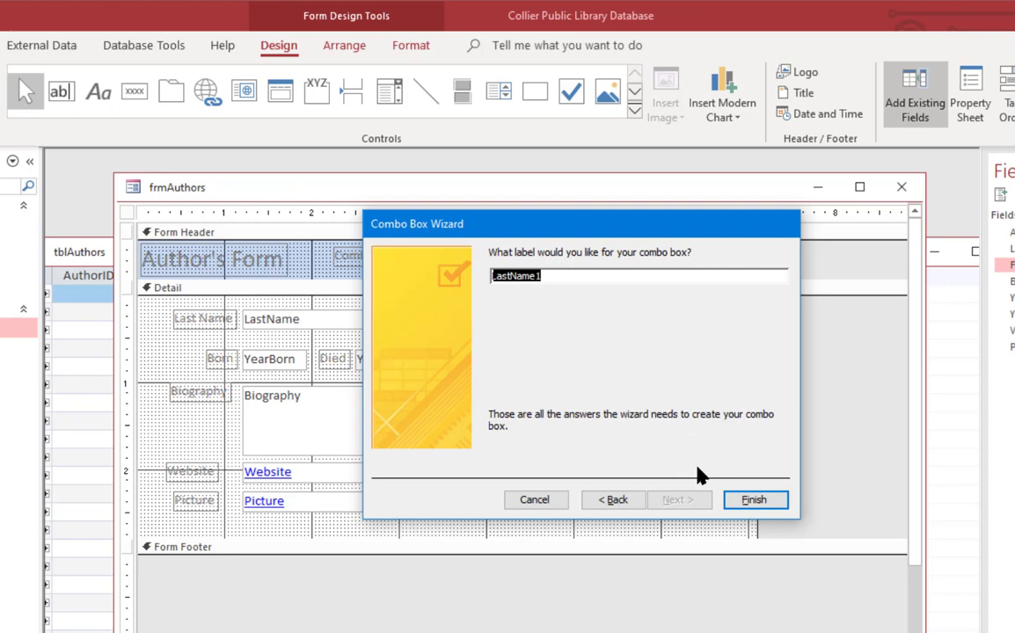
pyautogui.write('Search by Last Name:')
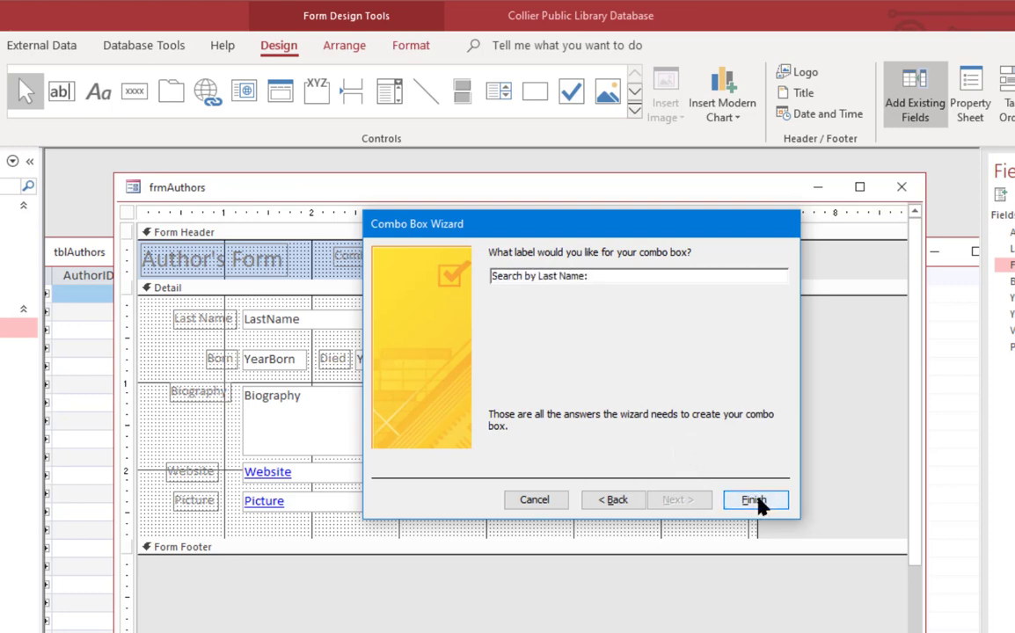
pyautogui.click(755, 500)
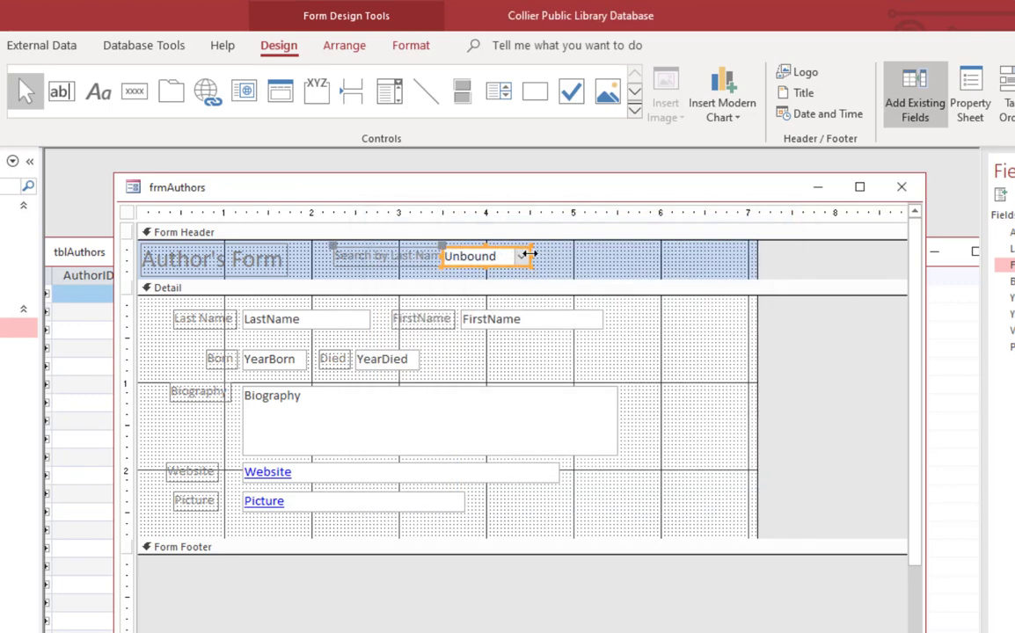
# Step: Widen the header combo box, then in Form view pick Orwell to show George Orwell's record
pyautogui.moveTo(530, 257); pyautogui.dragTo(618, 268)
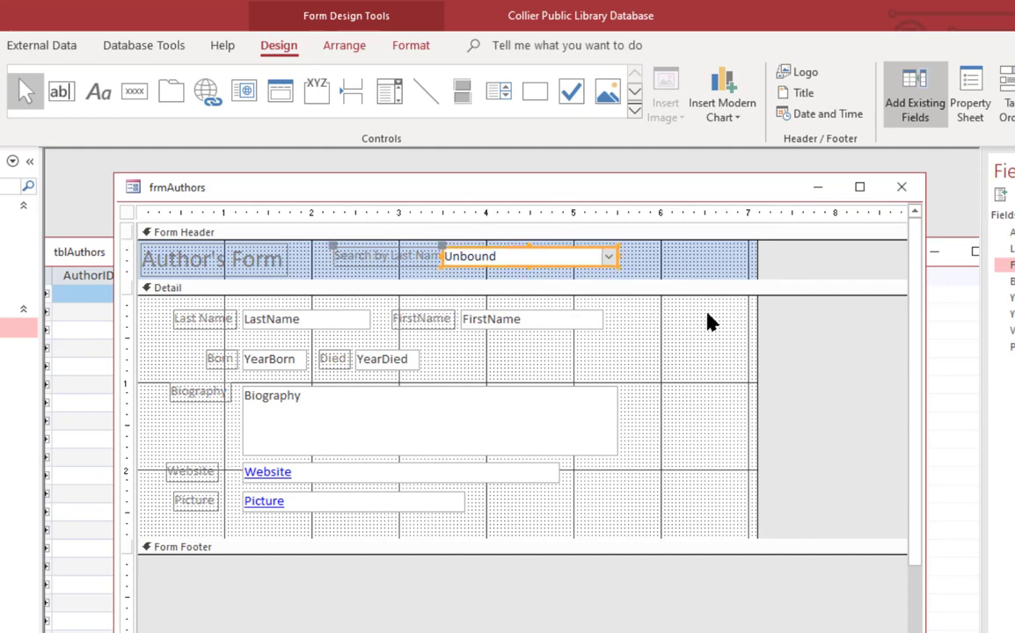
pyautogui.press('F5')
pyautogui.click(589, 220)
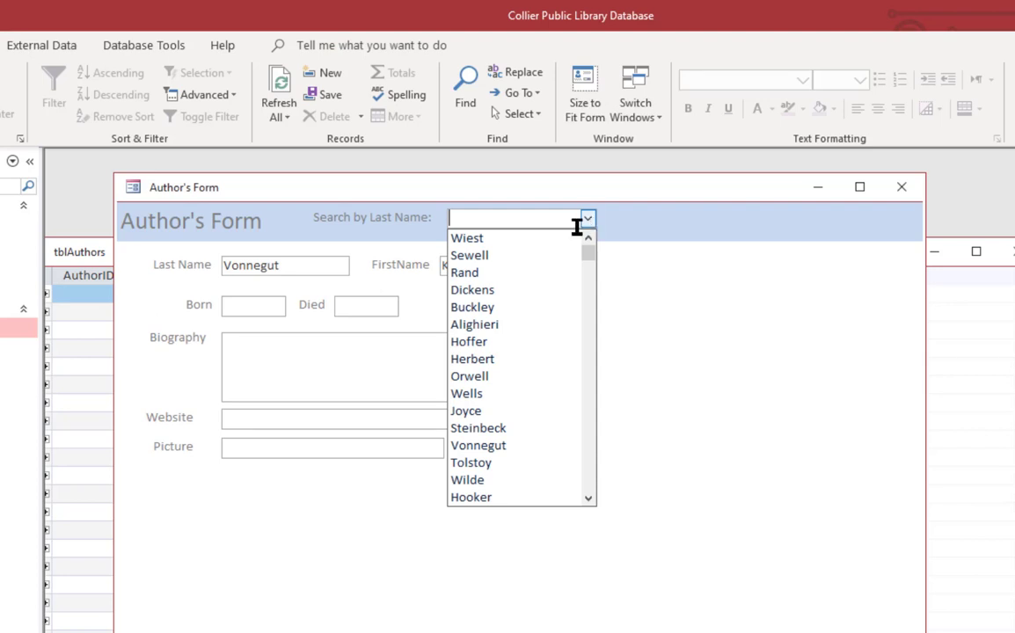
pyautogui.click(511, 379)
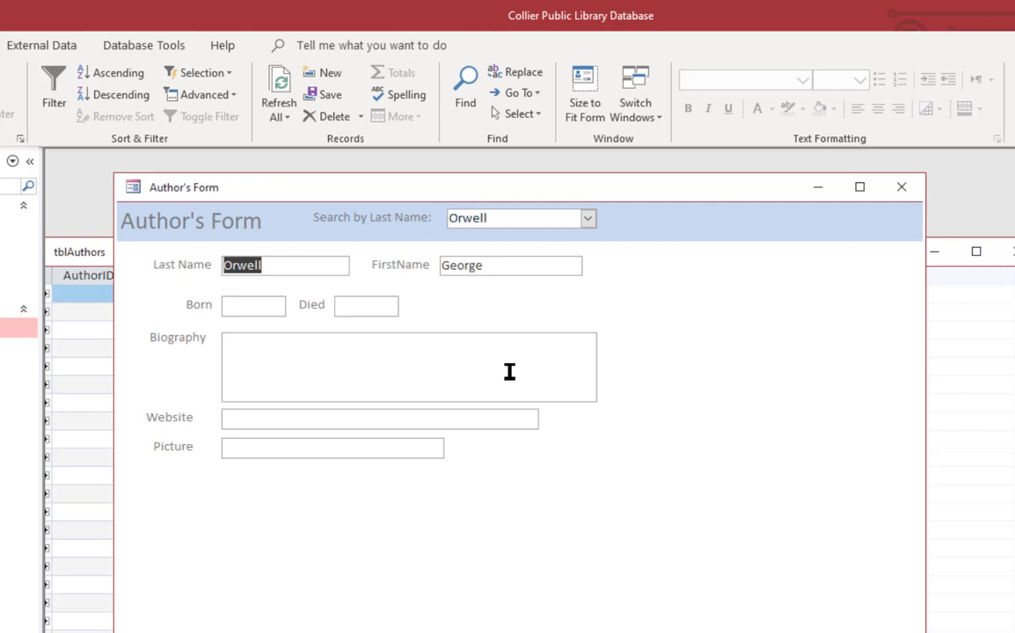
pyautogui.click(587, 219)
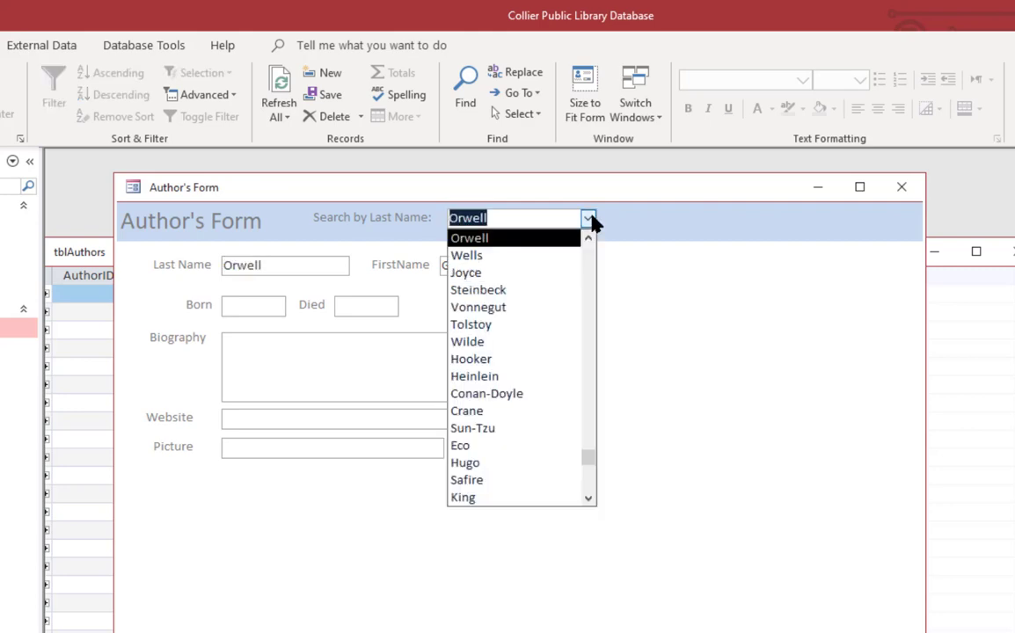
# Step: Switch frmAuthors back to Design view, hide the Field List, and select the Form Header
pyautogui.rightClick(651, 226)
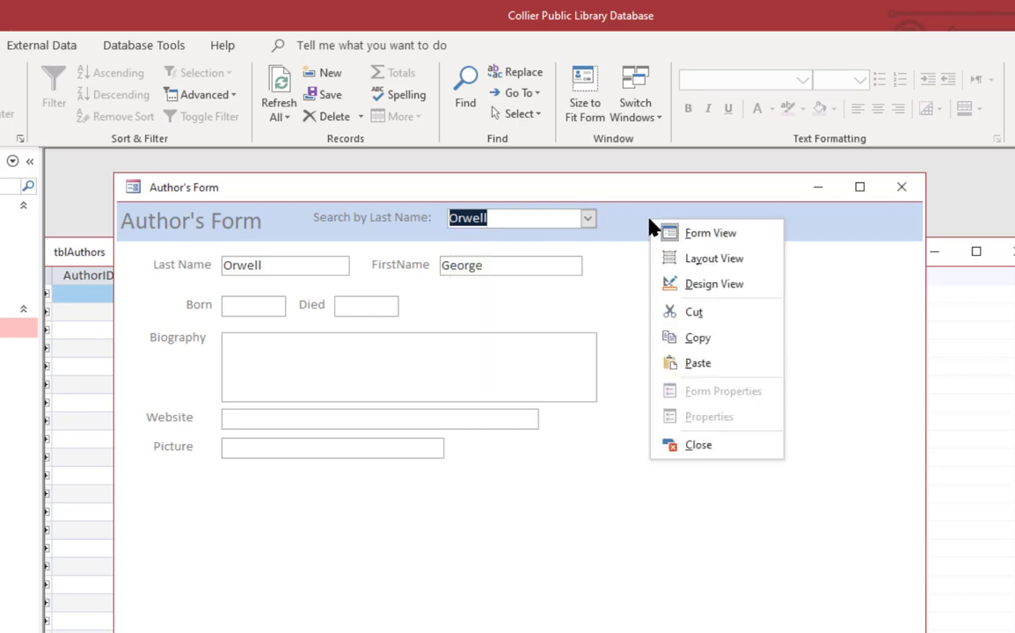
pyautogui.click(714, 283)
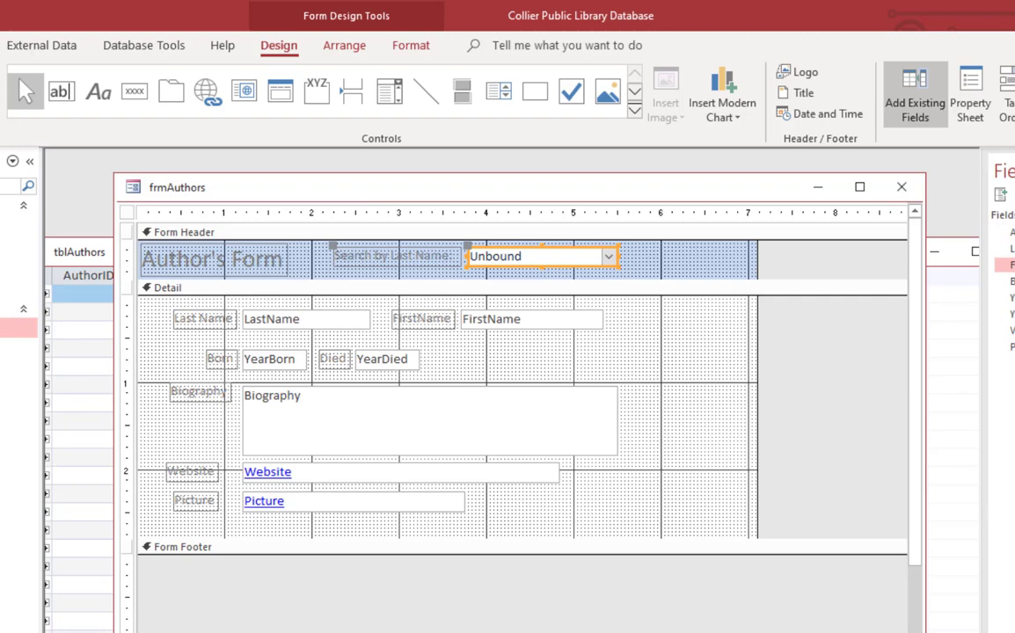
pyautogui.click(915, 97)
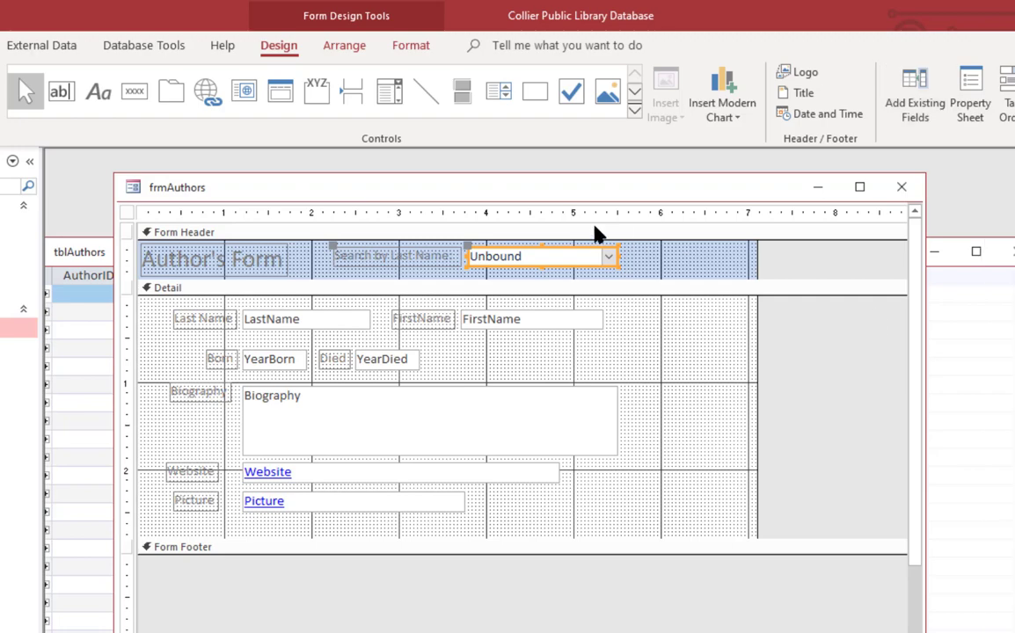
pyautogui.click(677, 263)
# Step: Show Combo19's Property Sheet, widen it, and select the Row Source property
pyautogui.rightClick(546, 243)
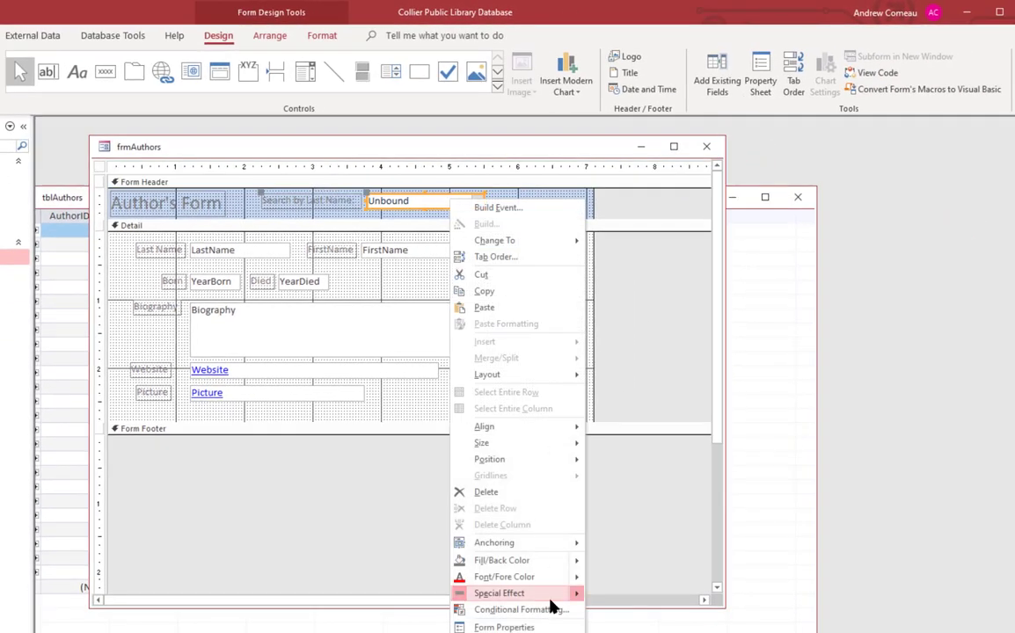
pyautogui.press('F4')
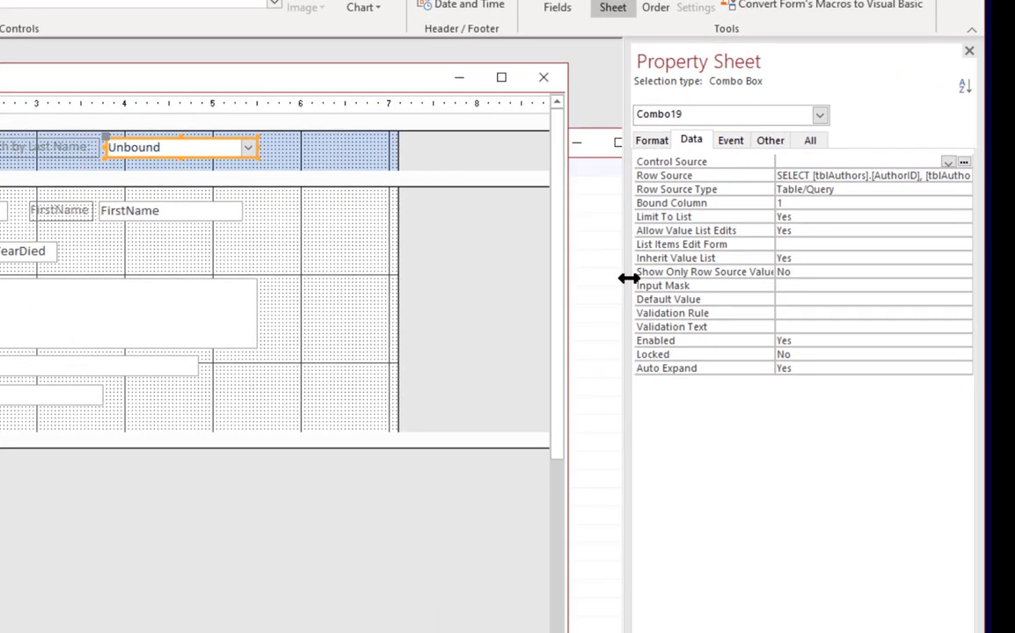
pyautogui.moveTo(769, 302); pyautogui.dragTo(694, 301)
pyautogui.moveTo(531, 276); pyautogui.dragTo(476, 269)
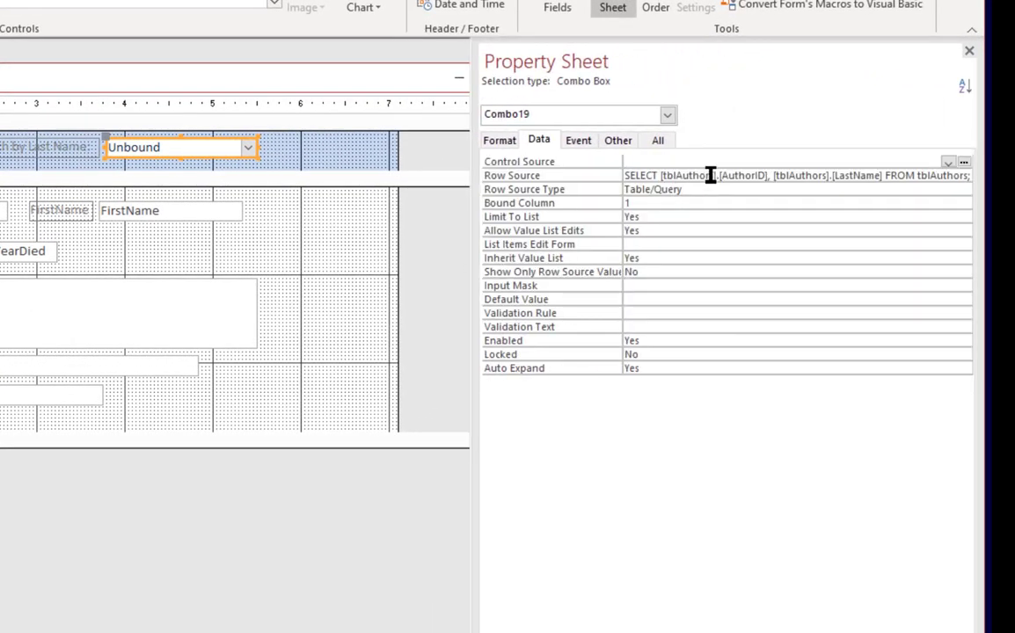
pyautogui.click(710, 175)
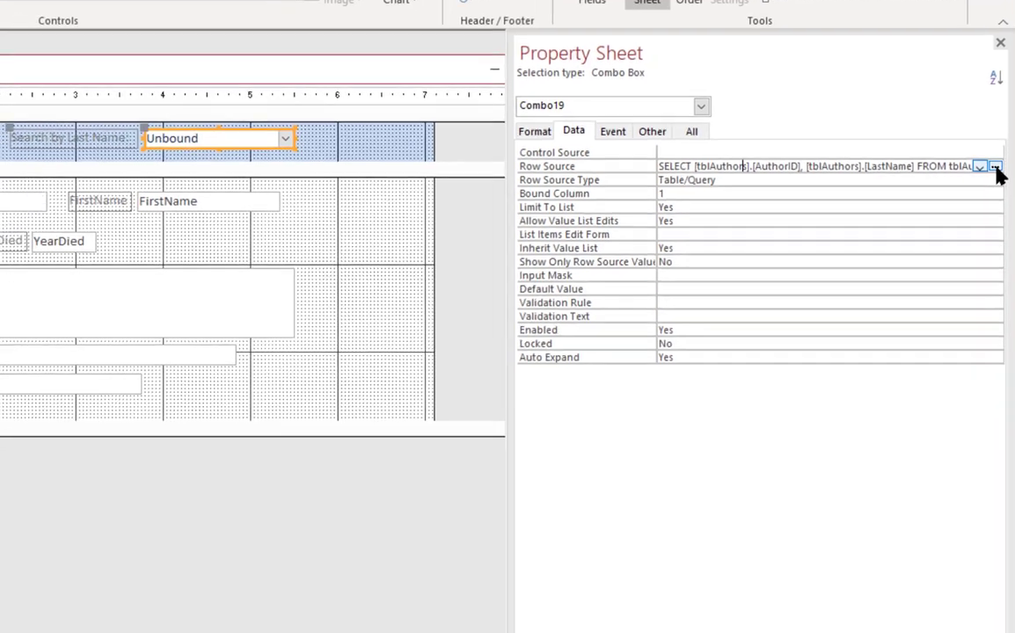
# Step: In the Row Source Query Builder, sort LastName Ascending and close the builder
pyautogui.click(964, 176)
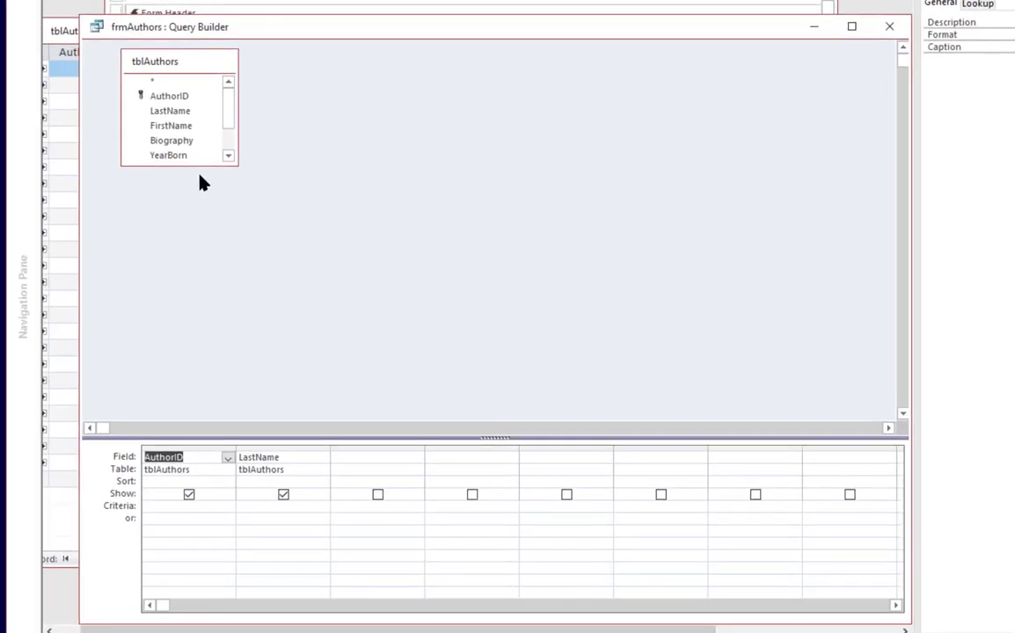
pyautogui.moveTo(196, 167); pyautogui.dragTo(190, 253)
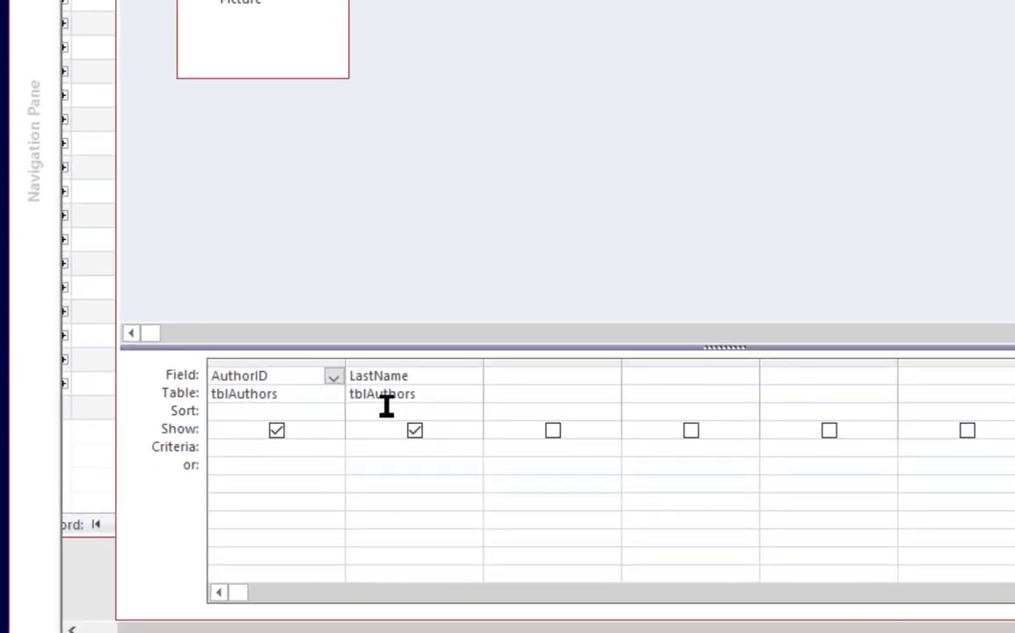
pyautogui.doubleClick(378, 412)
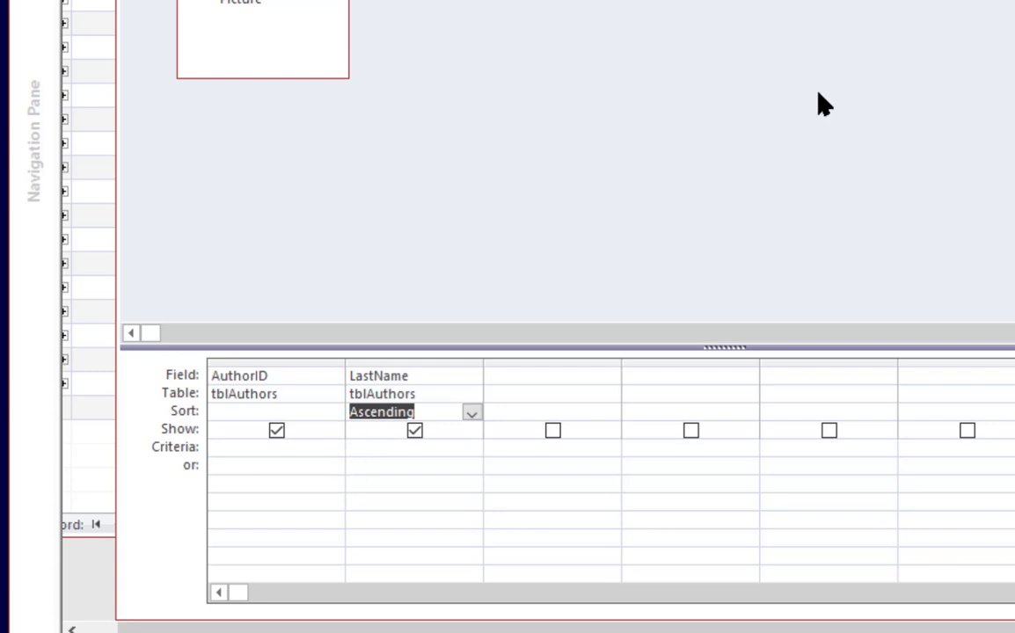
pyautogui.click(977, 134)
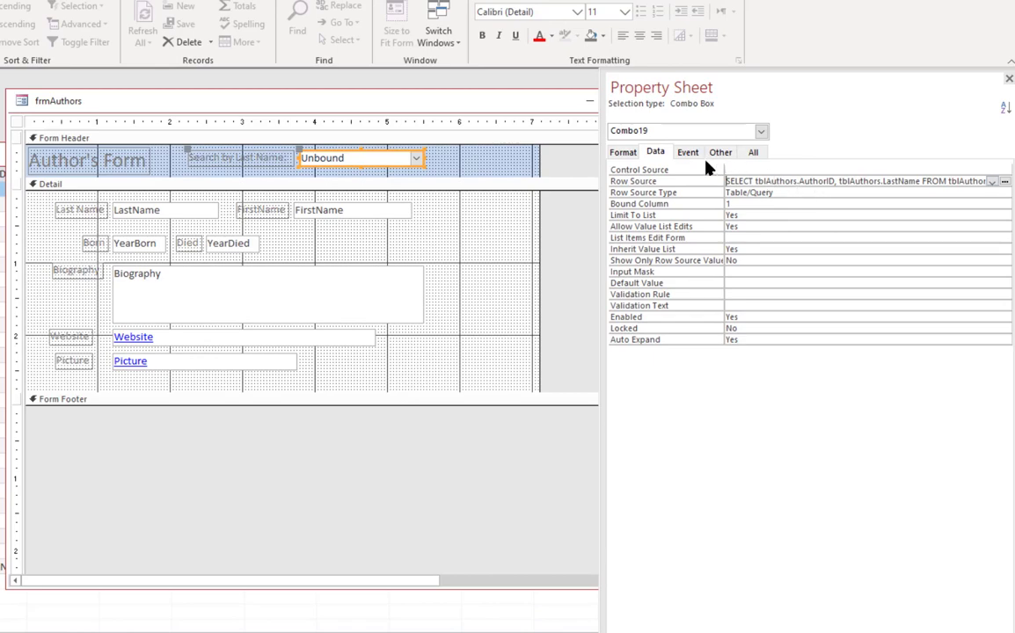
# Step: Review Combo19's Column Count and Column Widths on the Format tab, then select Column Heads
pyautogui.click(622, 154)
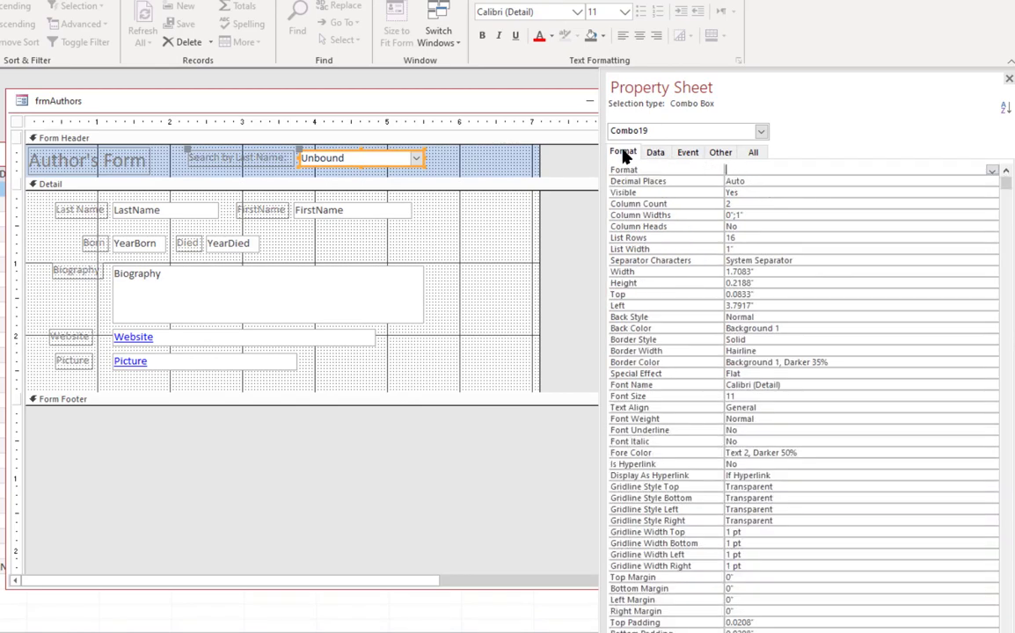
pyautogui.click(757, 206)
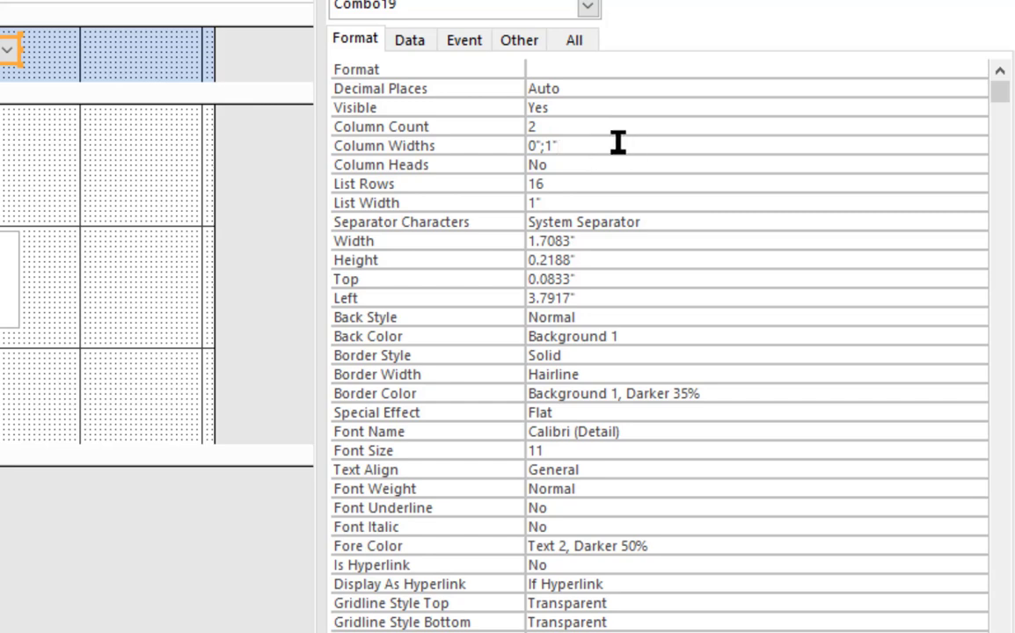
pyautogui.click(613, 144)
pyautogui.click(591, 160)
# Step: Set Column Heads to Yes and browse the Search by Last Name list in Form view
pyautogui.doubleClick(598, 161)
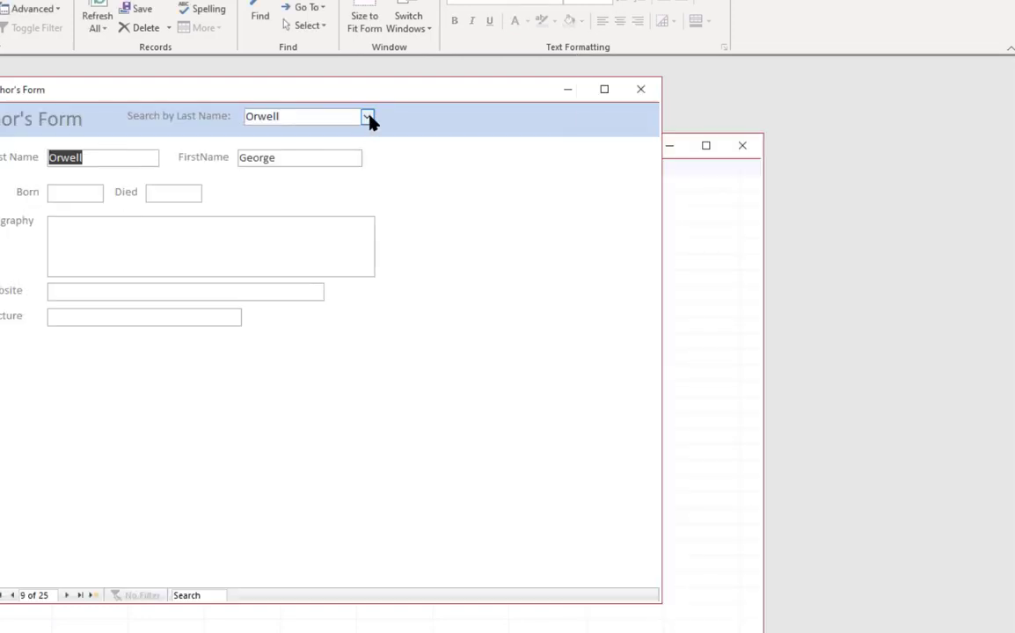
pyautogui.click(367, 118)
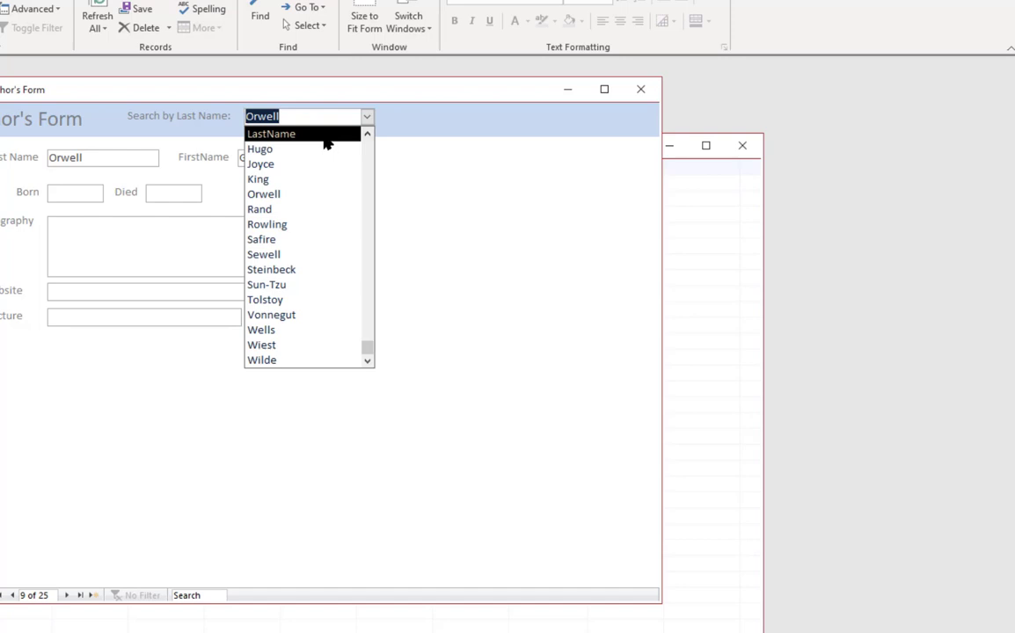
pyautogui.scroll(3, 343, 165)
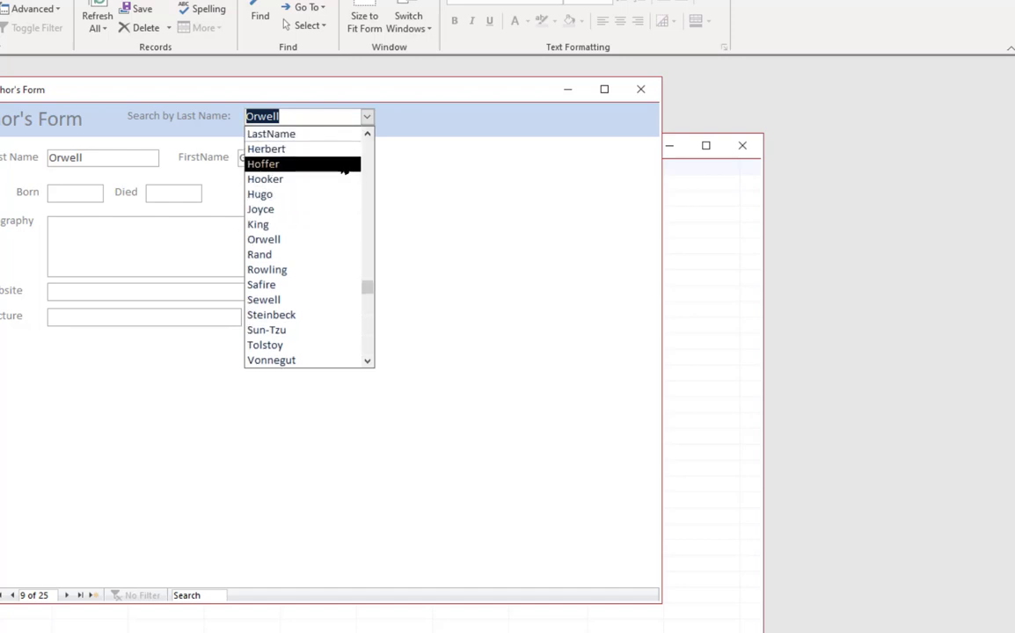
pyautogui.scroll(2, 343, 165)
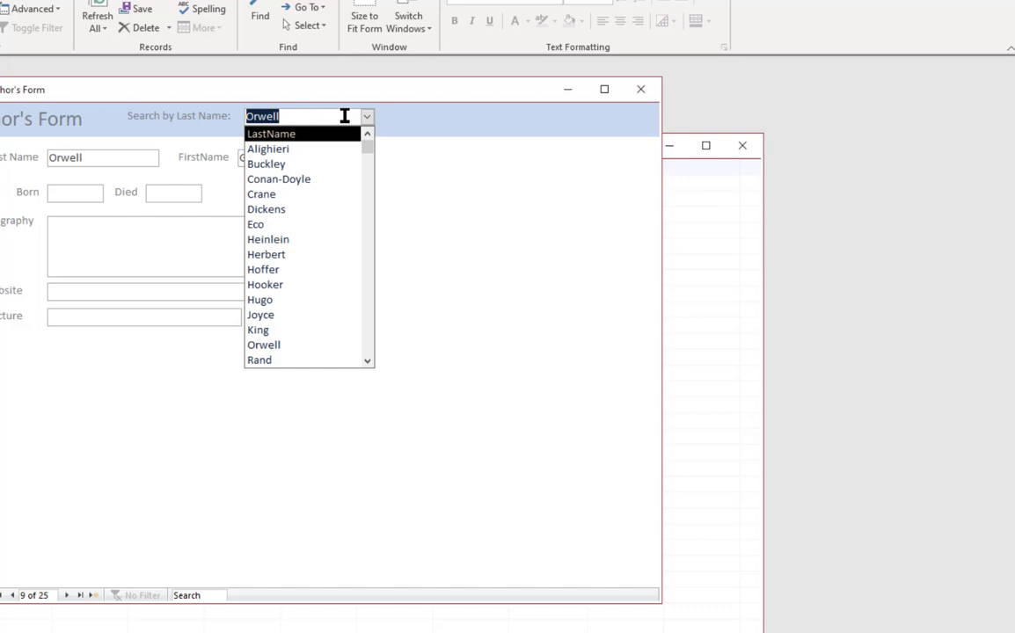
pyautogui.scroll(-4, 355, 138)
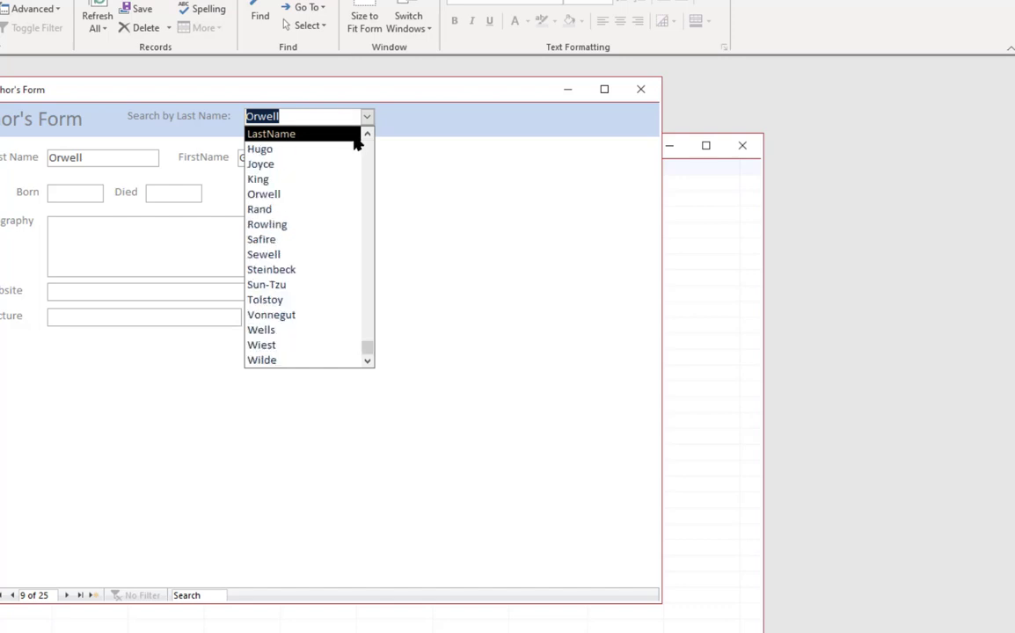
pyautogui.scroll(2, 360, 128)
pyautogui.click(367, 117)
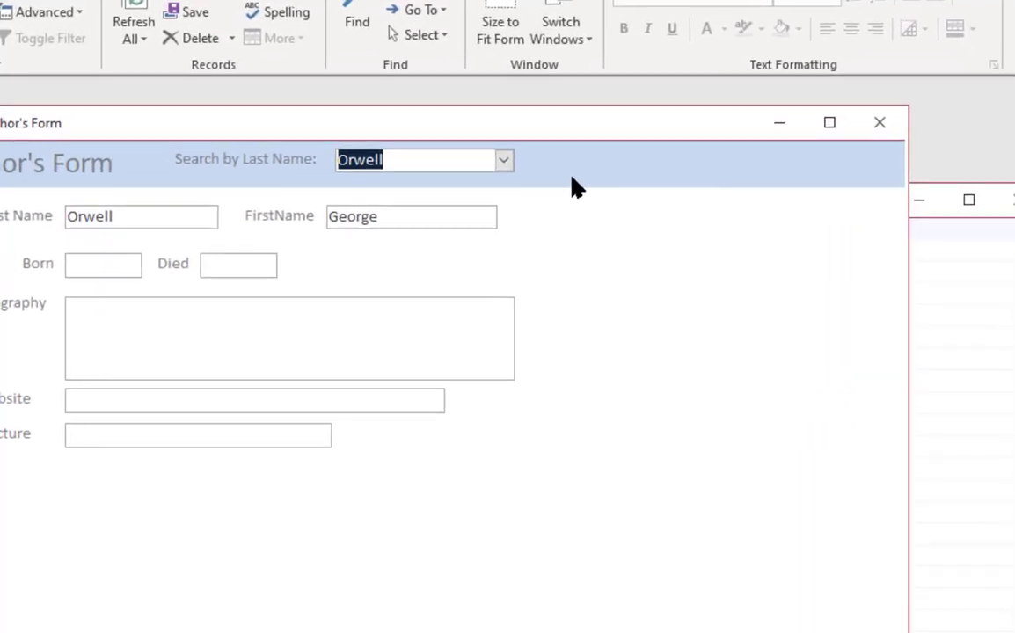
pyautogui.write('buckley')
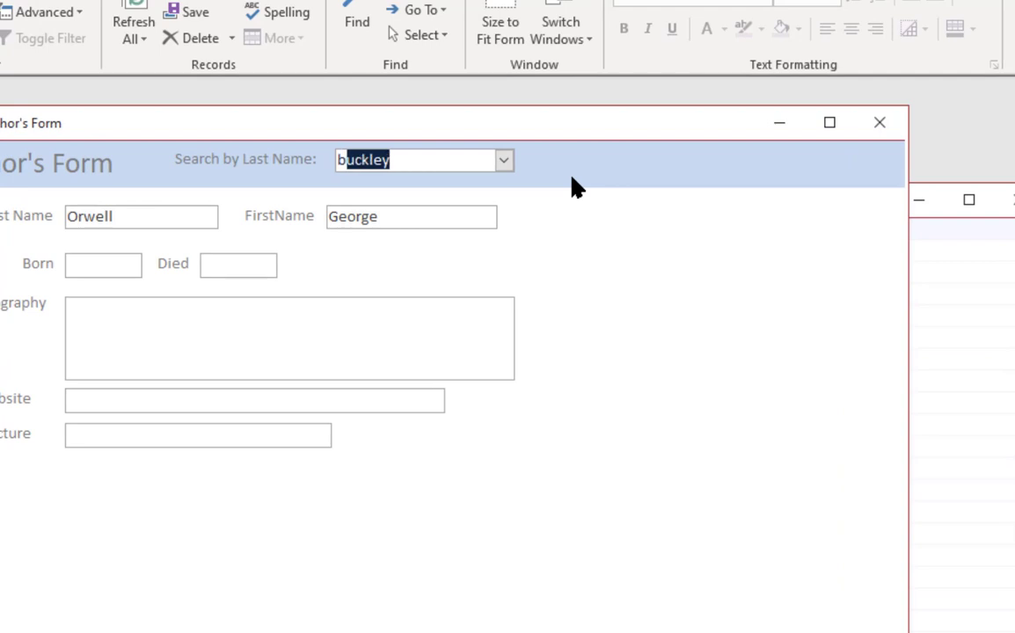
pyautogui.press('Return')
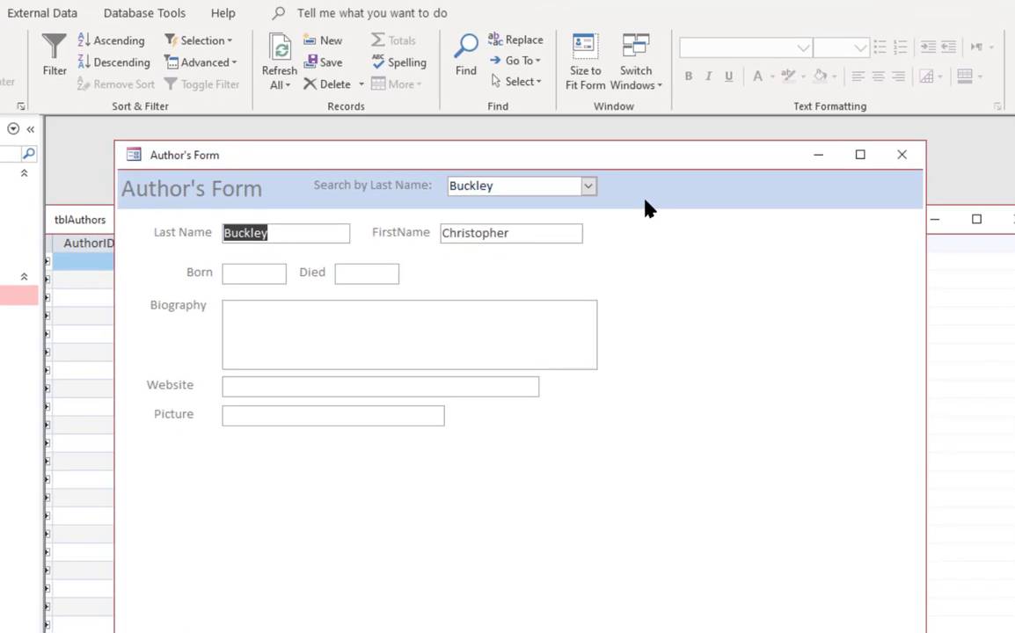
pyautogui.click(589, 187)
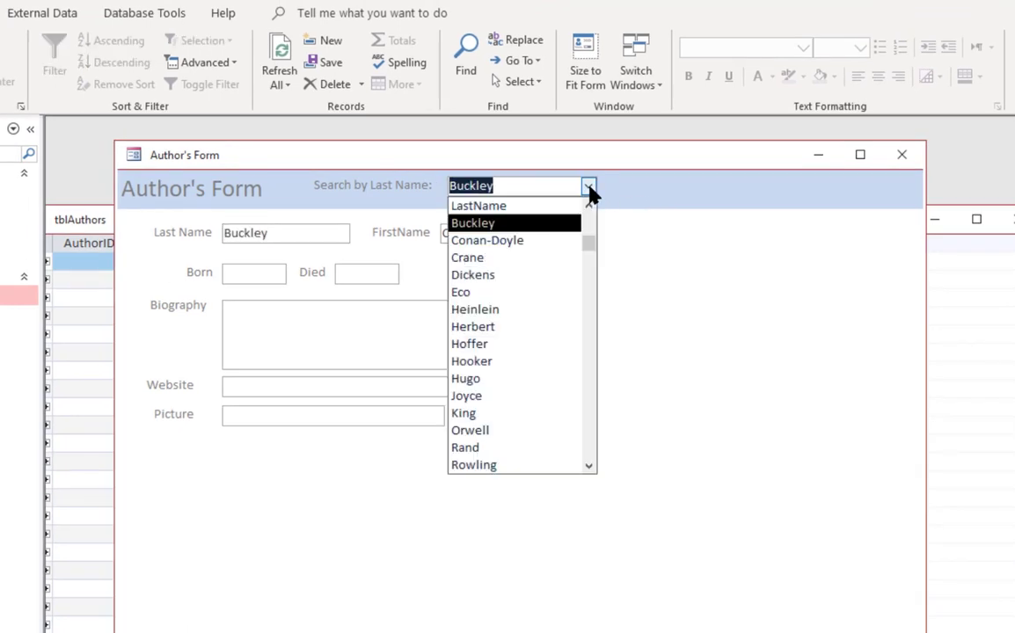
pyautogui.click(588, 187)
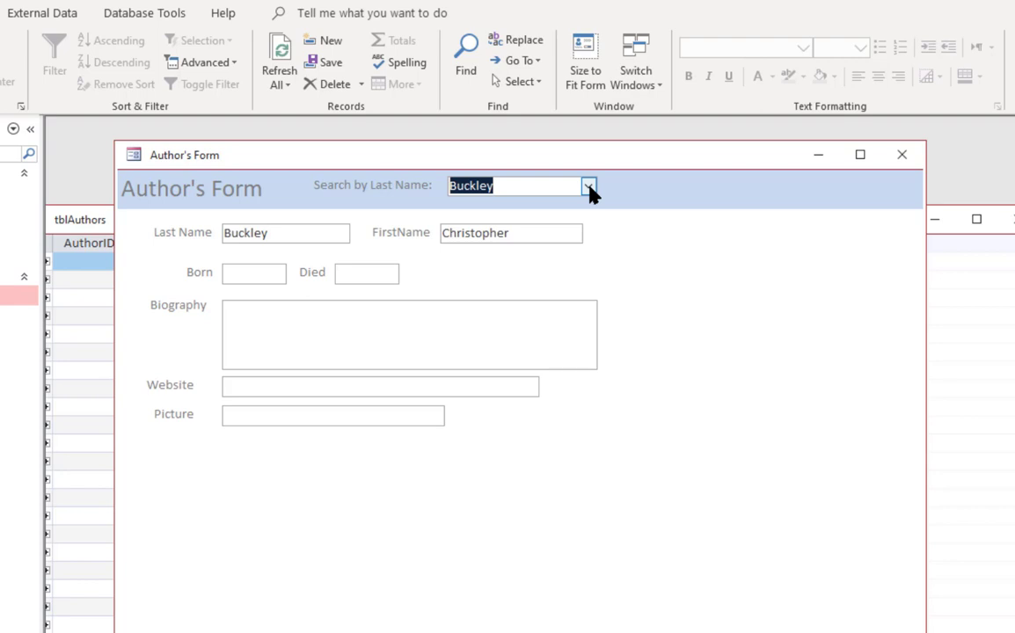
# Step: Pick a different author from the Search by Last Name combo box and tab through two of the record's fields
pyautogui.click(588, 186)
pyautogui.click(475, 414)
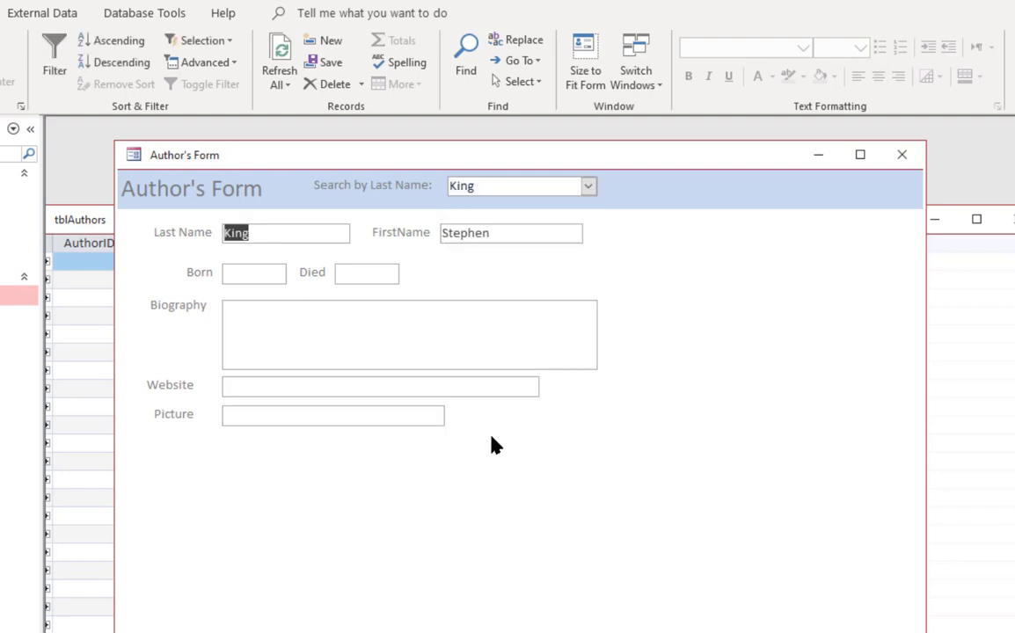
pyautogui.press('Tab')
pyautogui.press('Tab')
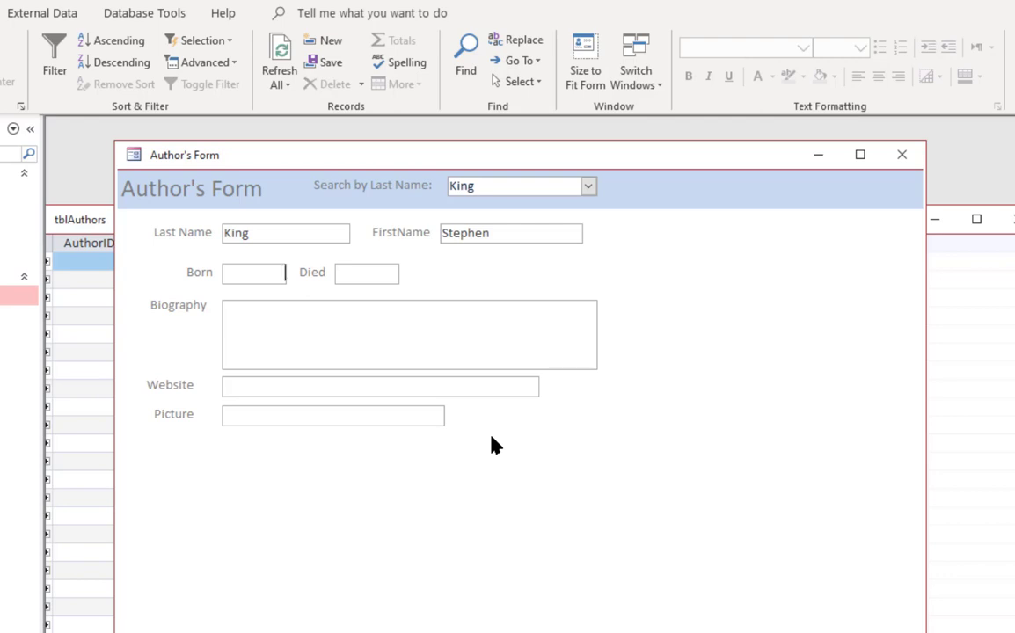
pyautogui.press('Tab')
pyautogui.press('Tab')
pyautogui.press('Tab')
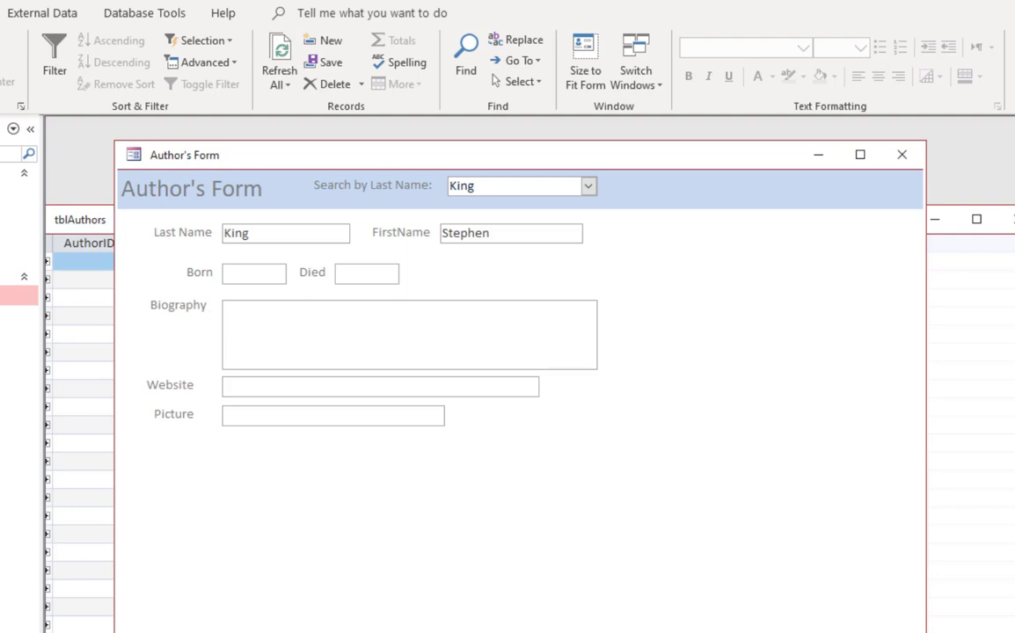
# Step: In Design view, change the header title label from 'Author's Form' to 'Author Info'
pyautogui.rightClick(689, 253)
pyautogui.click(734, 314)
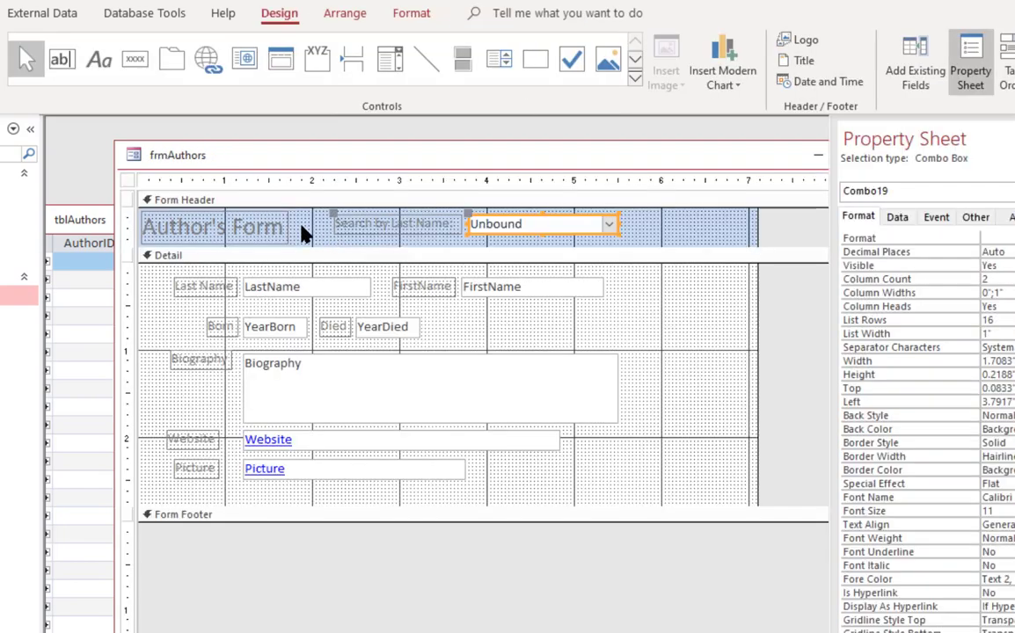
pyautogui.click(202, 220)
pyautogui.write('Author Info')
pyautogui.press('Return')
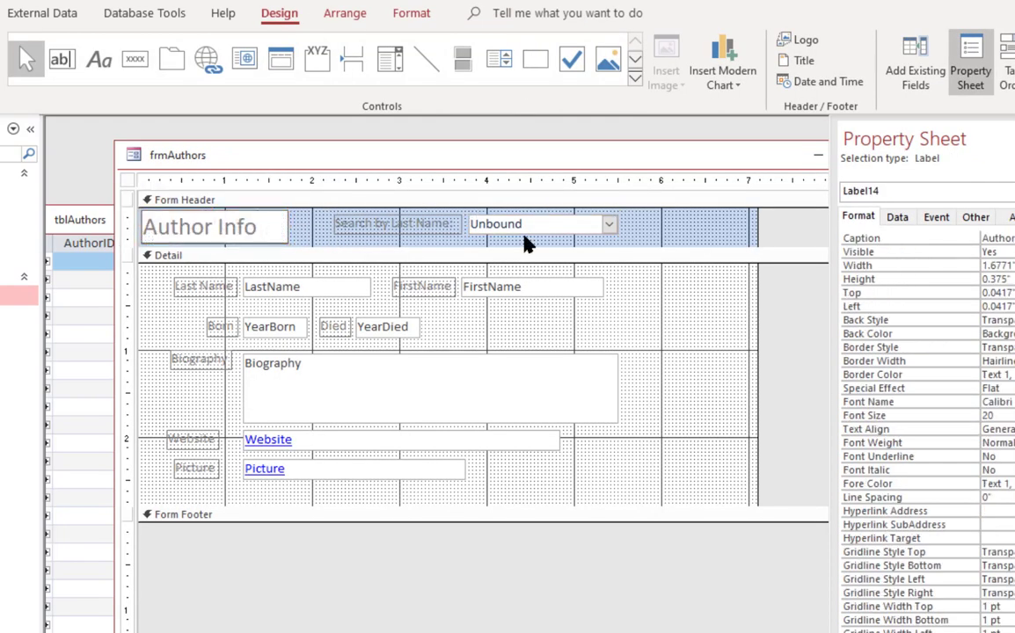